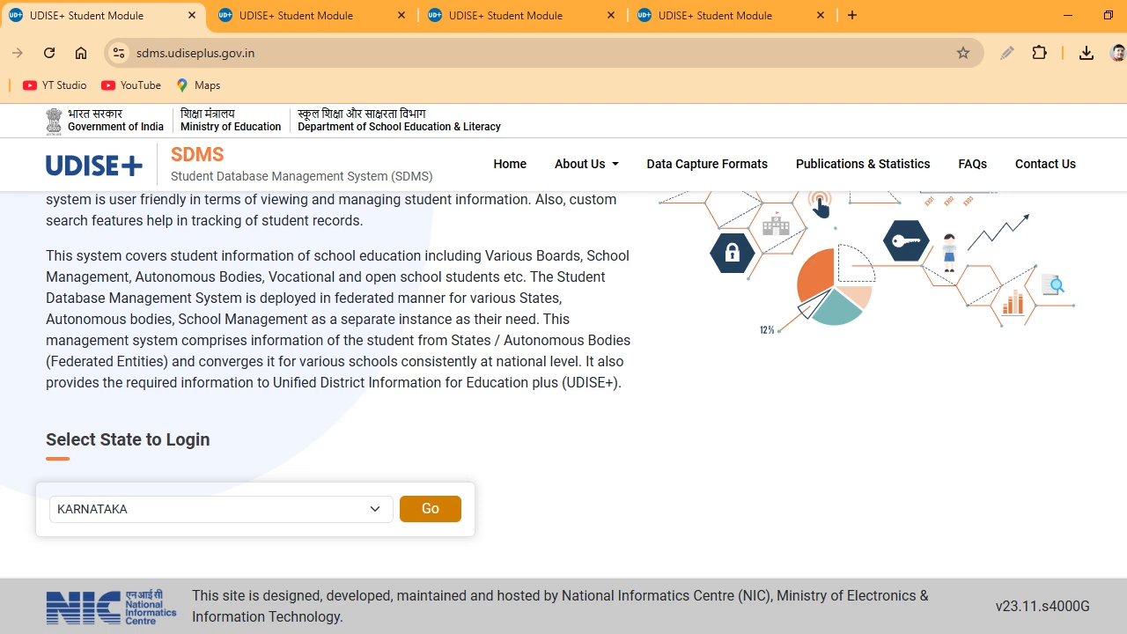
# Step: Review the SDMS portal's introduction page, its web address and the state login area
pyautogui.click(248, 18)
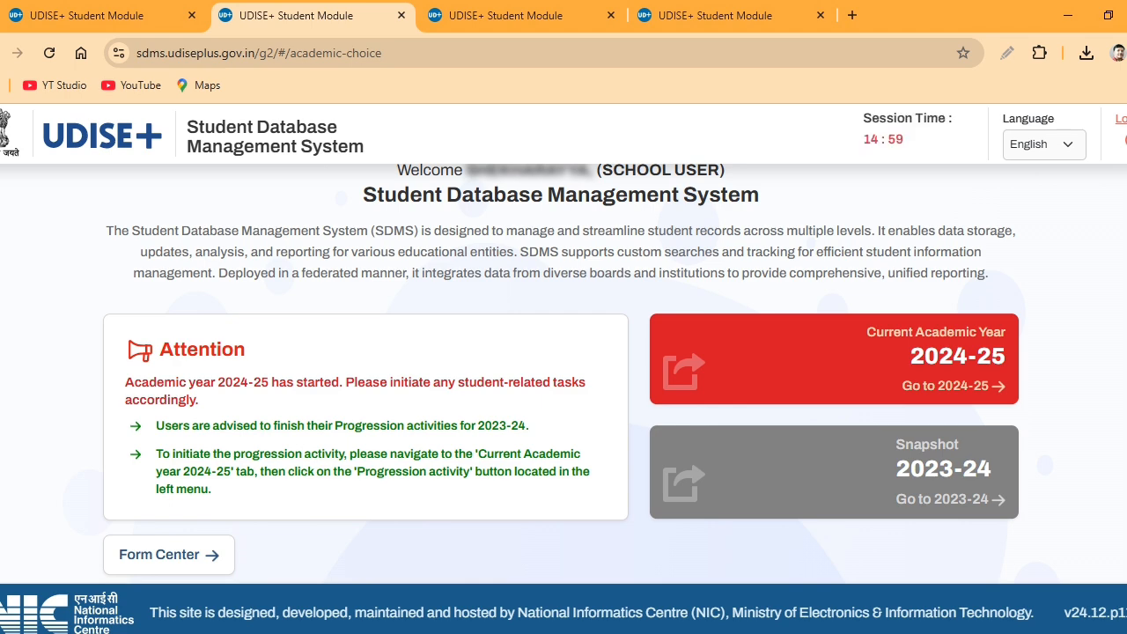
pyautogui.click(97, 16)
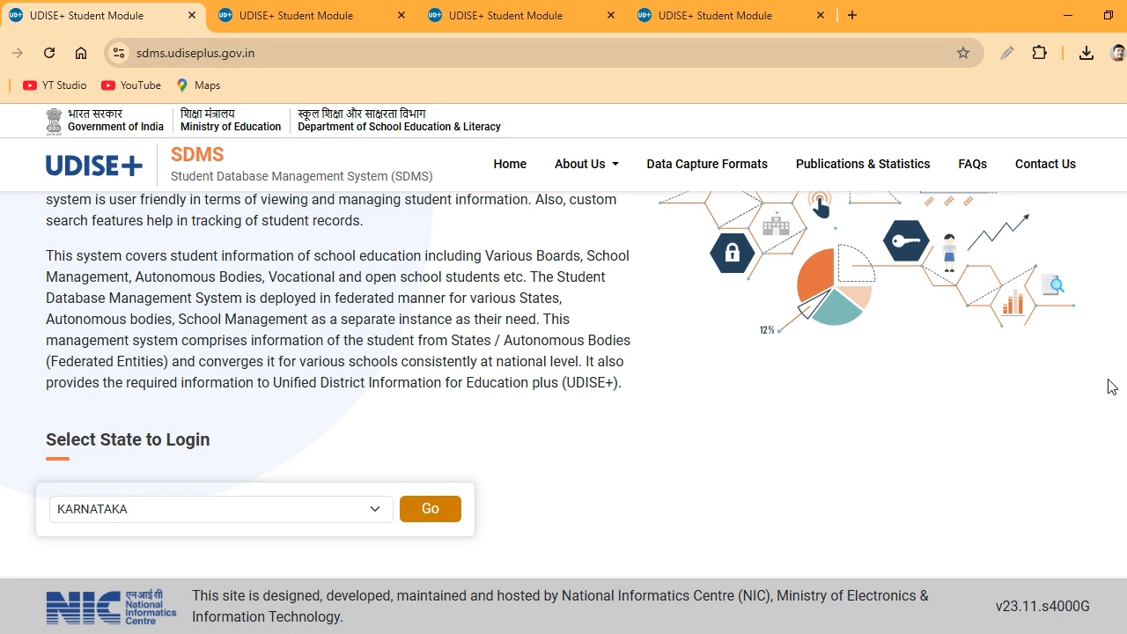
pyautogui.scroll(1, 564, 379)
pyautogui.scroll(3, 564, 384)
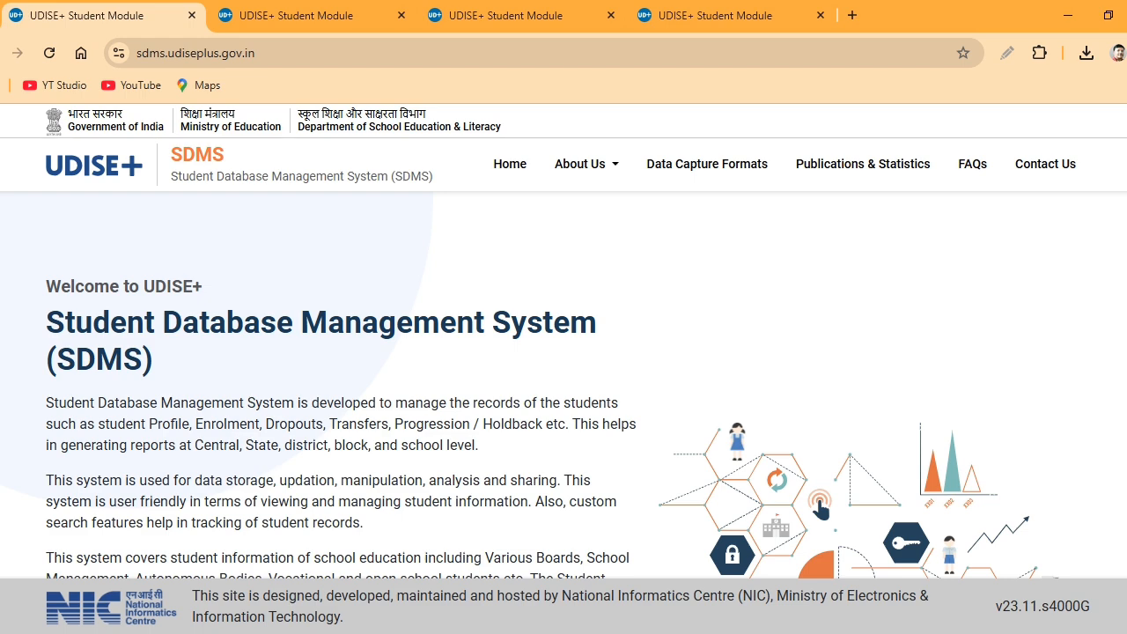
pyautogui.scroll(-3, 564, 396)
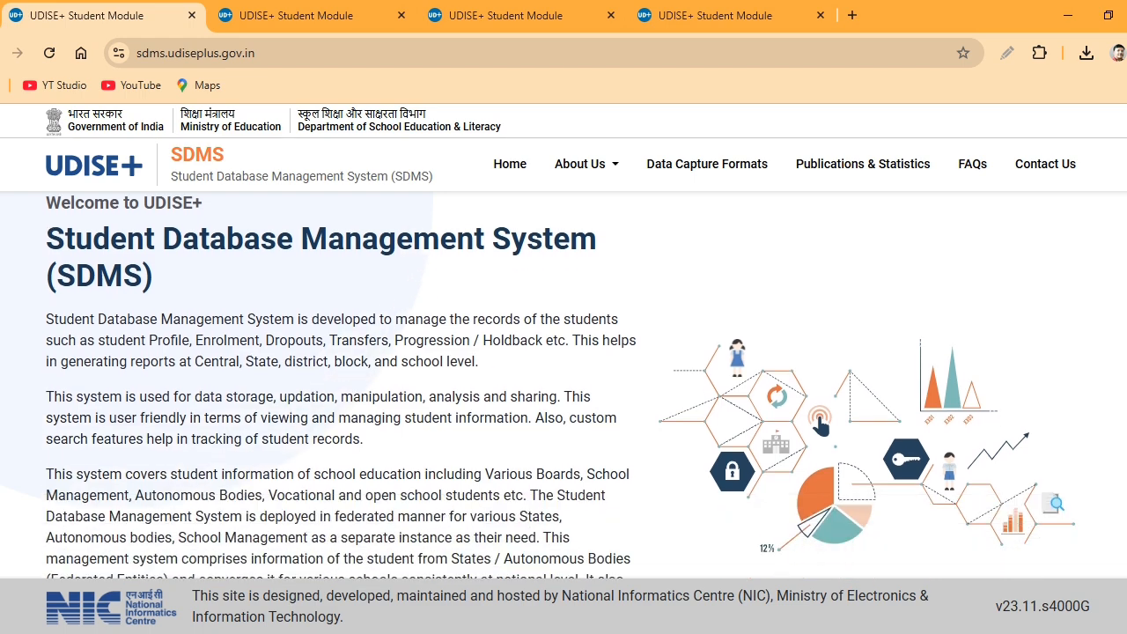
pyautogui.scroll(-1, 564, 397)
pyautogui.scroll(1, 563, 396)
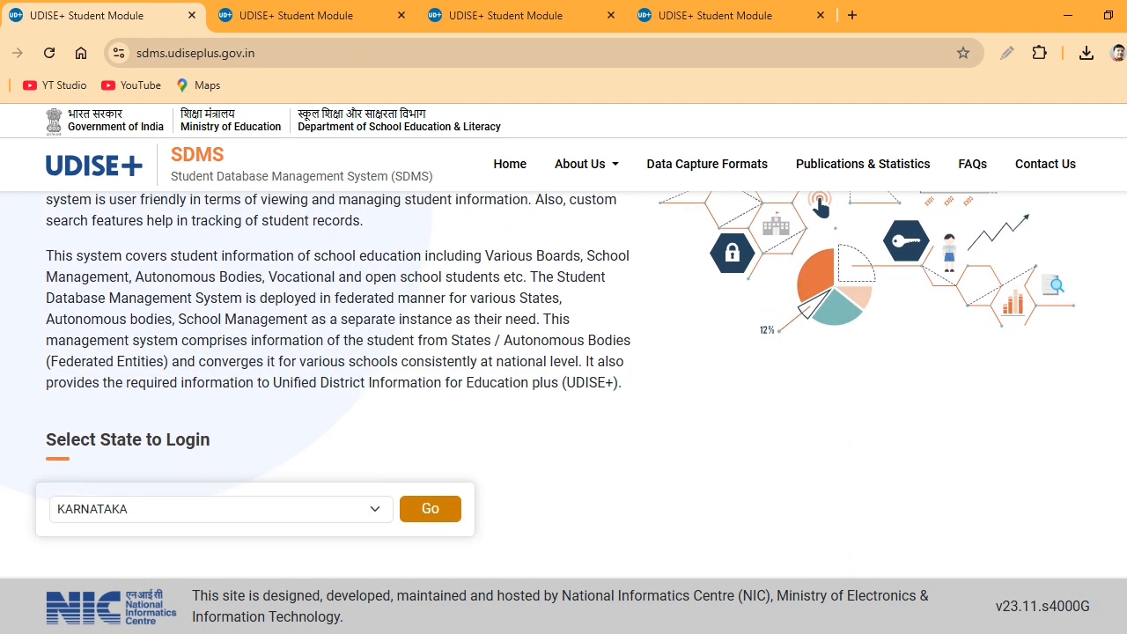
pyautogui.scroll(2, 564, 385)
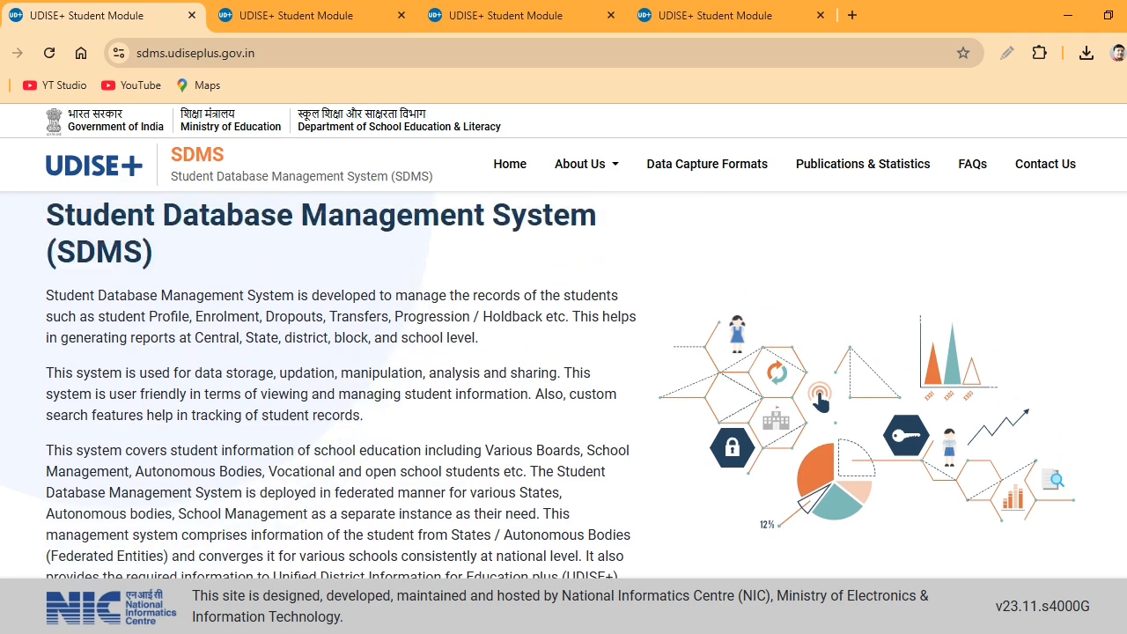
pyautogui.click(336, 60)
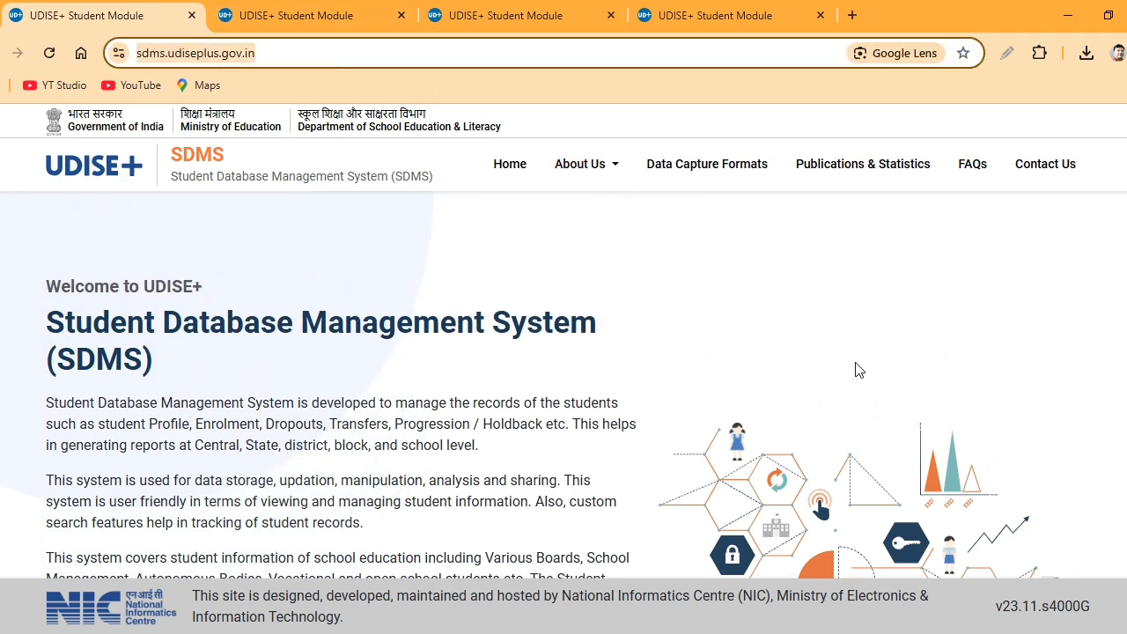
# Step: Choose KARNATAKA as the login state and proceed to its student module
pyautogui.scroll(-2, 855, 368)
pyautogui.scroll(-2, 855, 368)
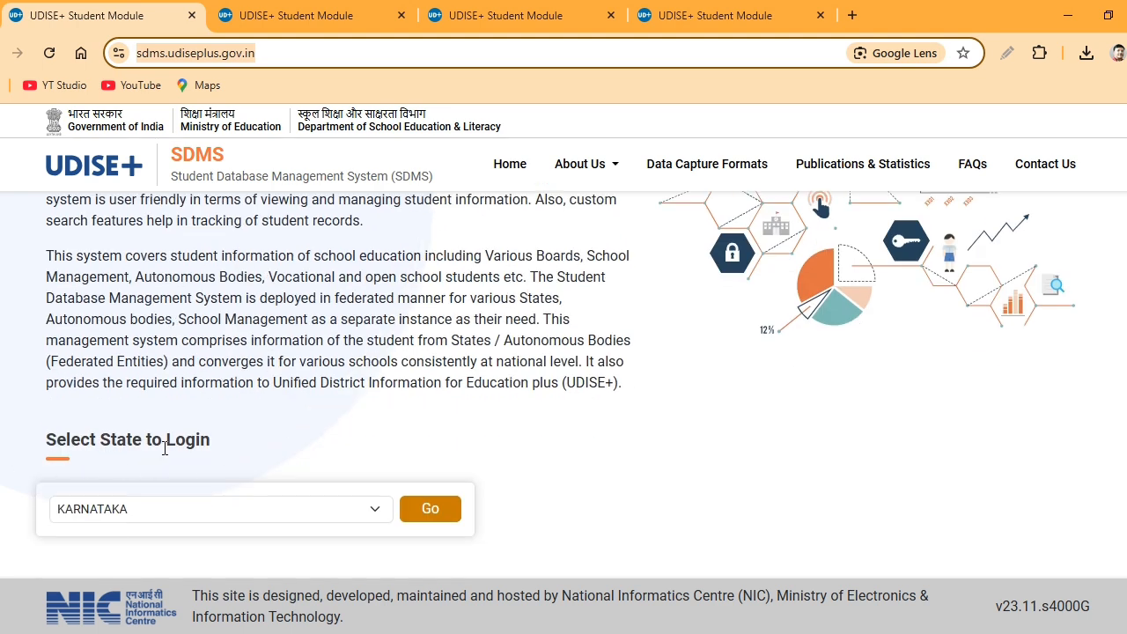
pyautogui.click(197, 515)
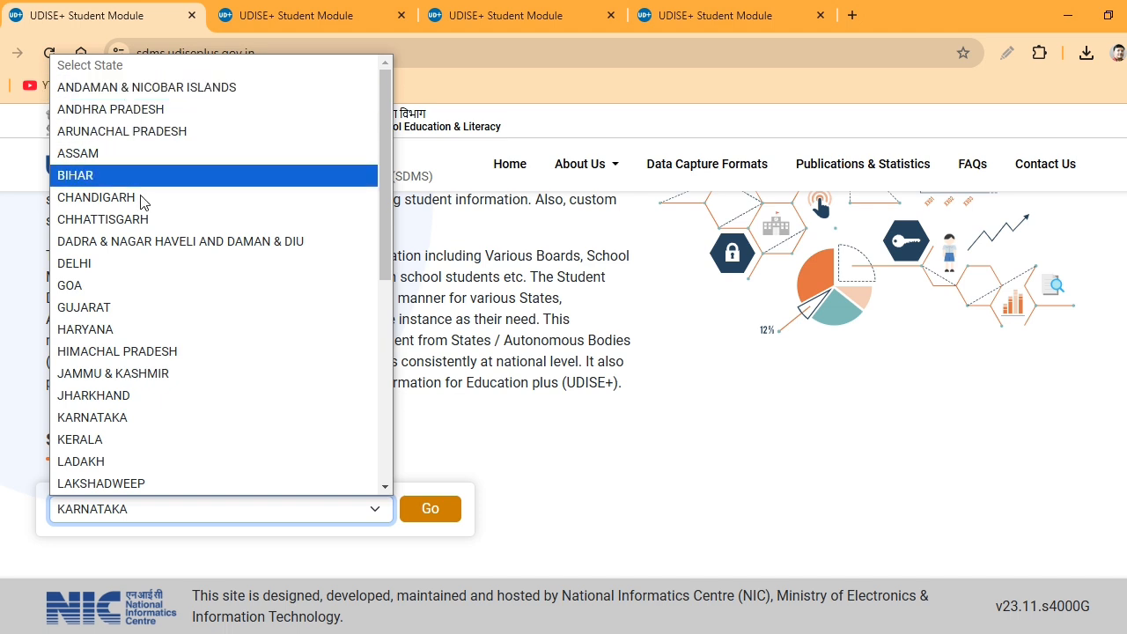
pyautogui.click(166, 421)
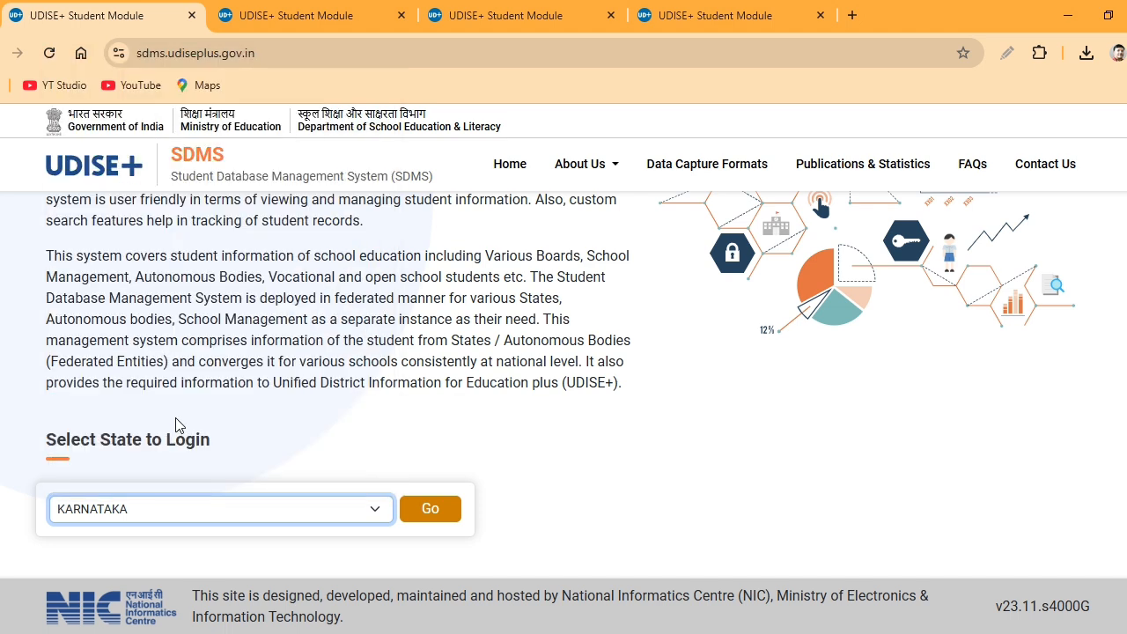
pyautogui.click(430, 509)
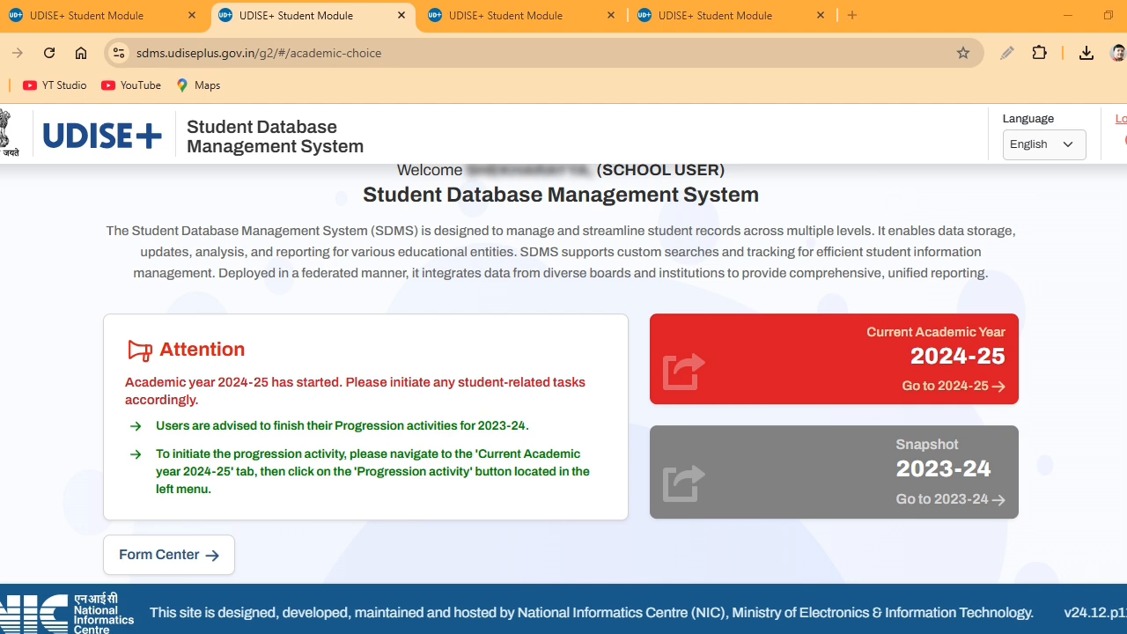
# Step: Outline the Current Academic Year 2024-25 option with its labels and the Snapshot 2023-24 option with rectangles
pyautogui.moveTo(628, 298)
pyautogui.mouseDown()
pyautogui.moveTo(639, 324)
pyautogui.moveTo(826, 378)
pyautogui.moveTo(1042, 402)
pyautogui.mouseUp()
pyautogui.moveTo(824, 308)
pyautogui.mouseDown()
pyautogui.moveTo(926, 352)
pyautogui.moveTo(1044, 347)
pyautogui.moveTo(1044, 338)
pyautogui.mouseUp()
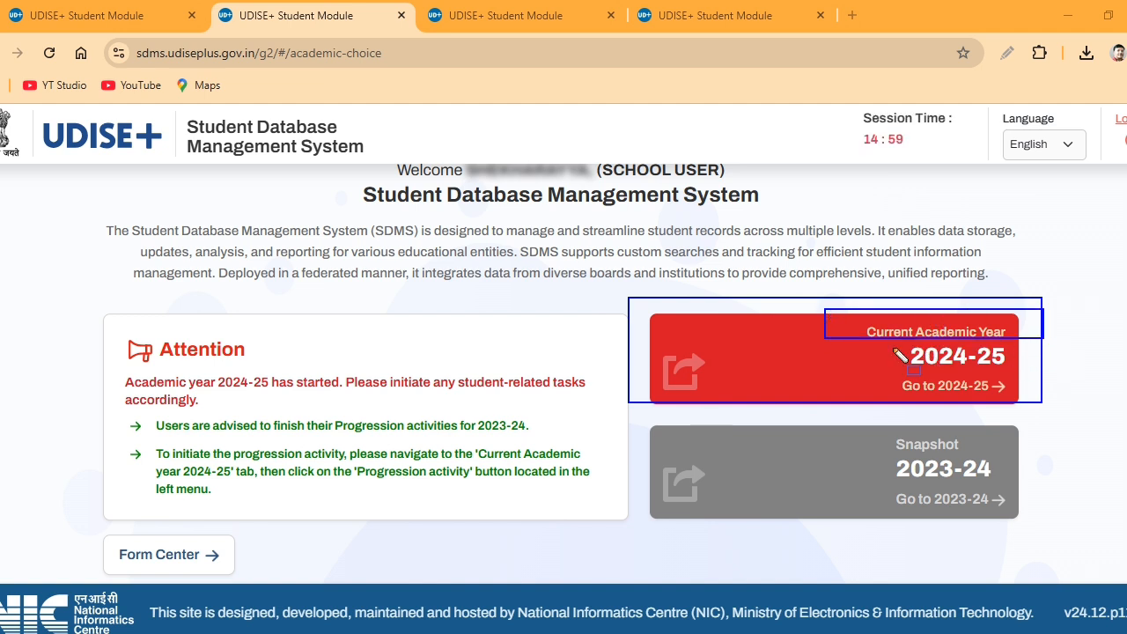
pyautogui.moveTo(893, 344)
pyautogui.mouseDown()
pyautogui.moveTo(908, 357)
pyautogui.moveTo(1037, 372)
pyautogui.mouseUp()
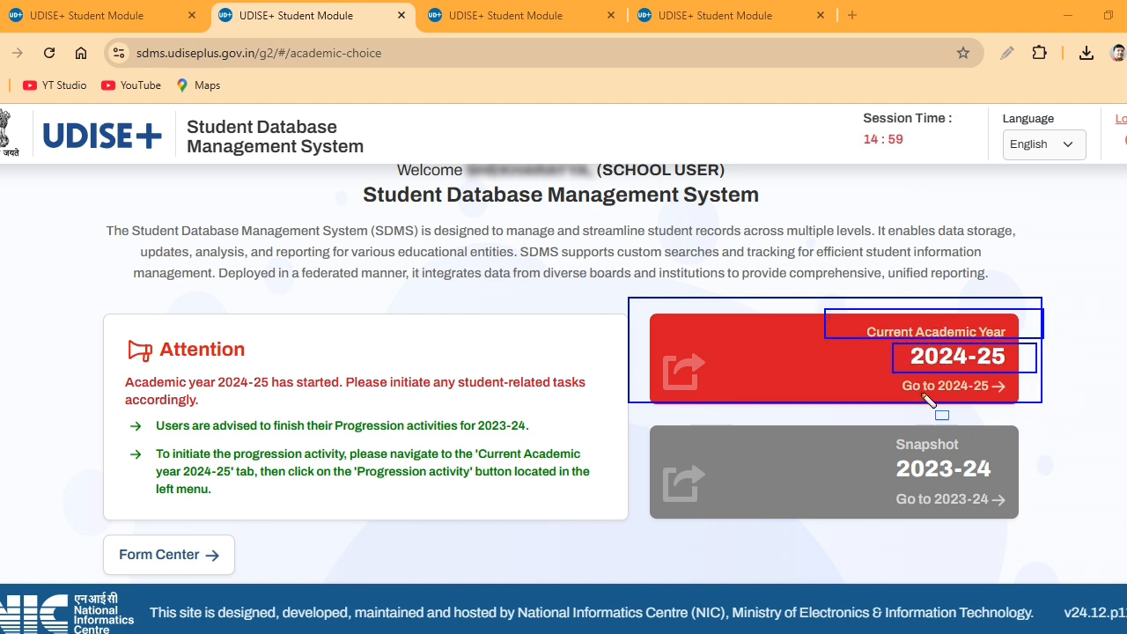
pyautogui.moveTo(882, 371)
pyautogui.mouseDown()
pyautogui.moveTo(982, 405)
pyautogui.moveTo(1031, 406)
pyautogui.mouseUp()
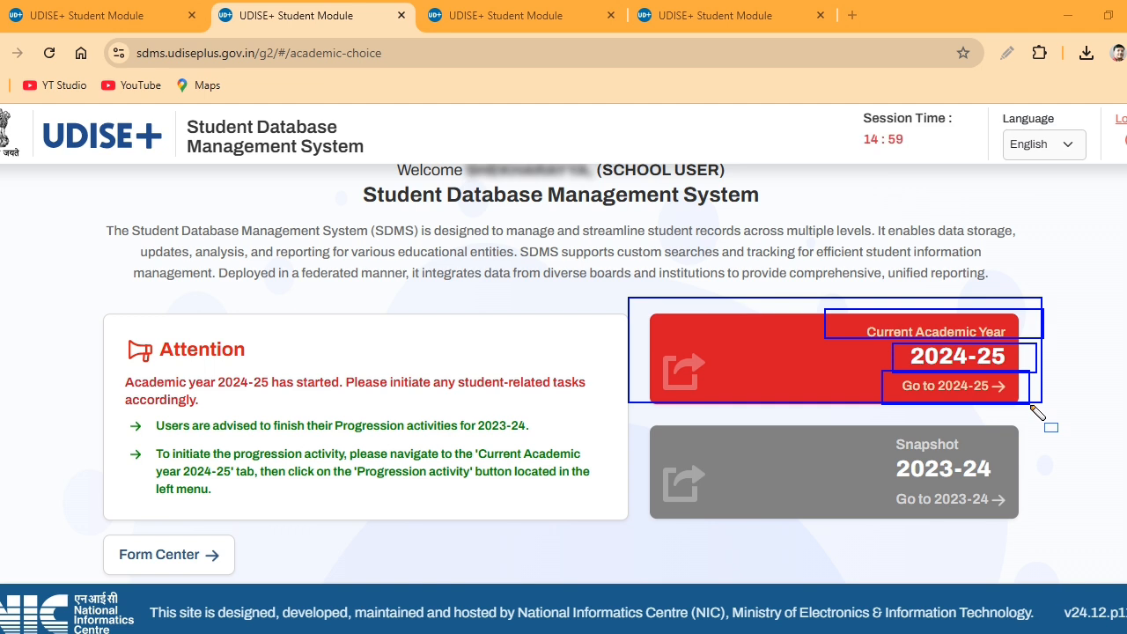
pyautogui.moveTo(634, 413)
pyautogui.mouseDown()
pyautogui.moveTo(674, 527)
pyautogui.moveTo(1034, 536)
pyautogui.mouseUp()
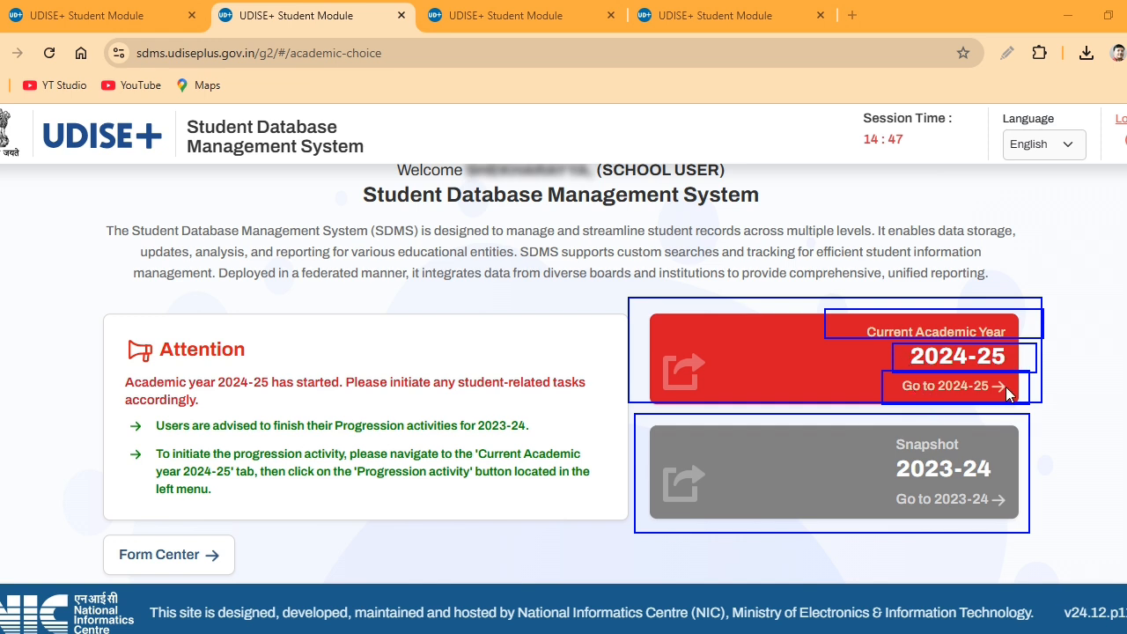
pyautogui.moveTo(847, 386); pyautogui.dragTo(1078, 415)
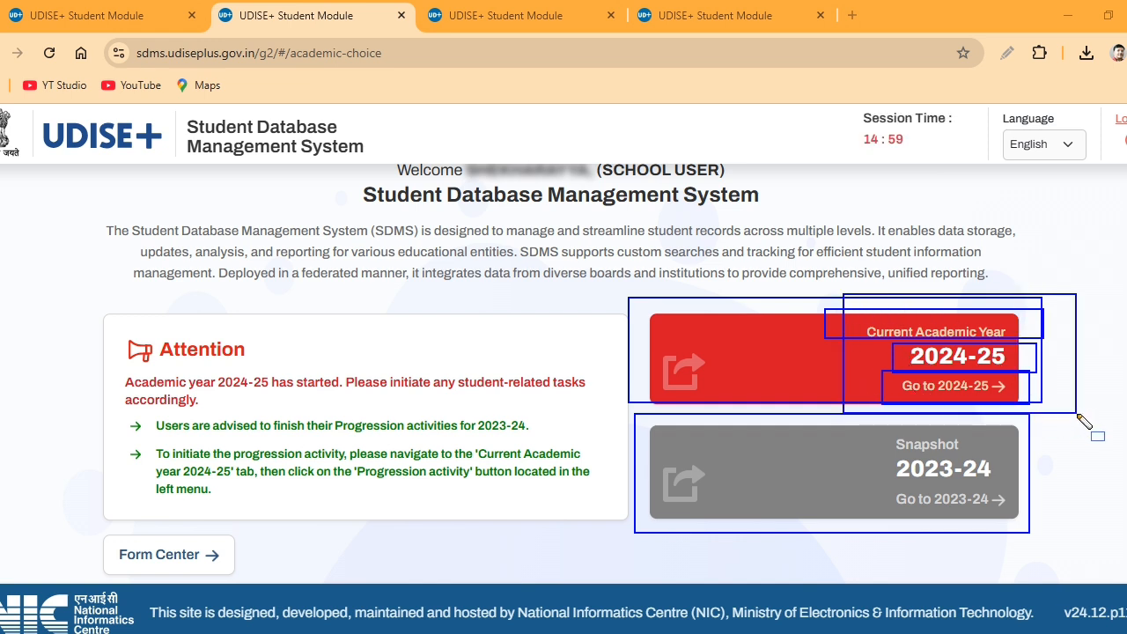
# Step: Open the current academic year 2024-25 and highlight the grade-wise school details heading
pyautogui.click(955, 356)
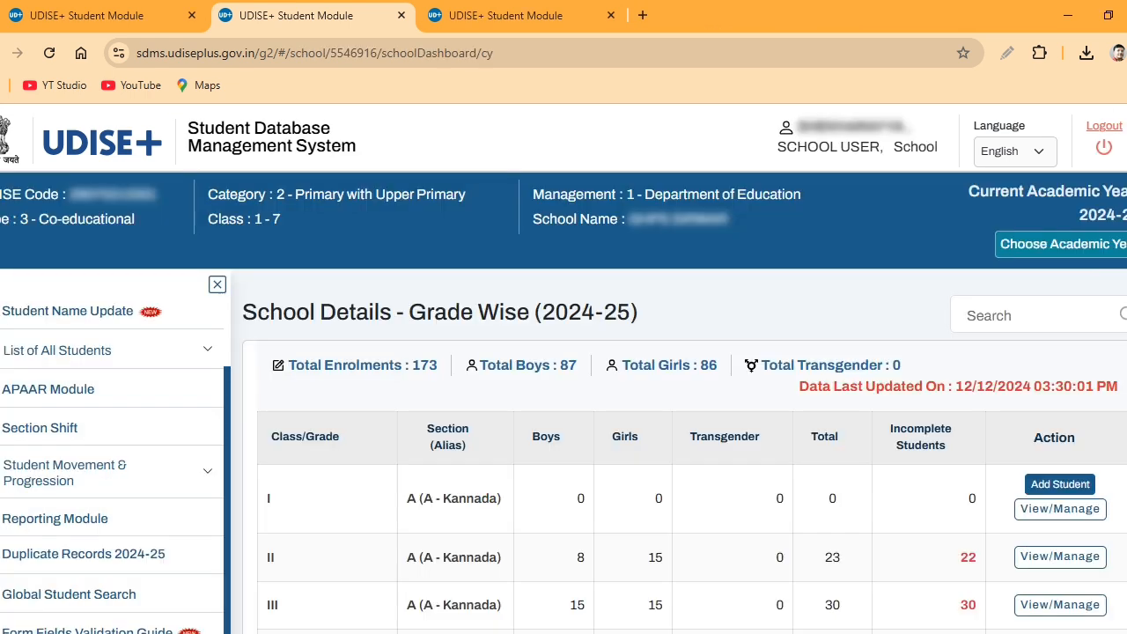
pyautogui.scroll(-1, 684, 459)
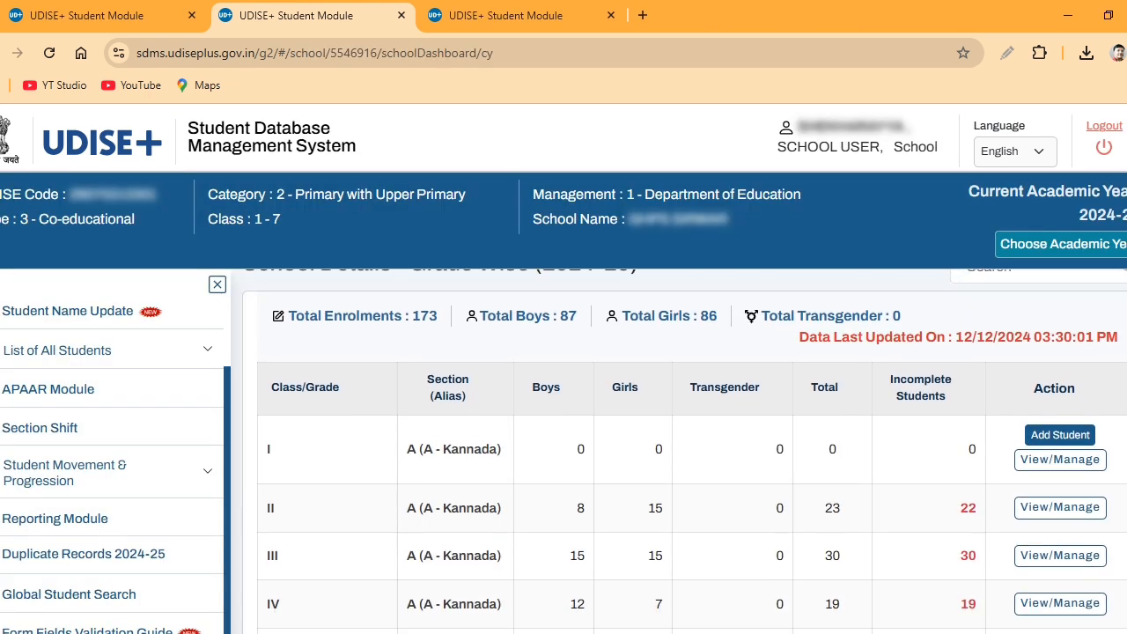
pyautogui.scroll(1, 684, 458)
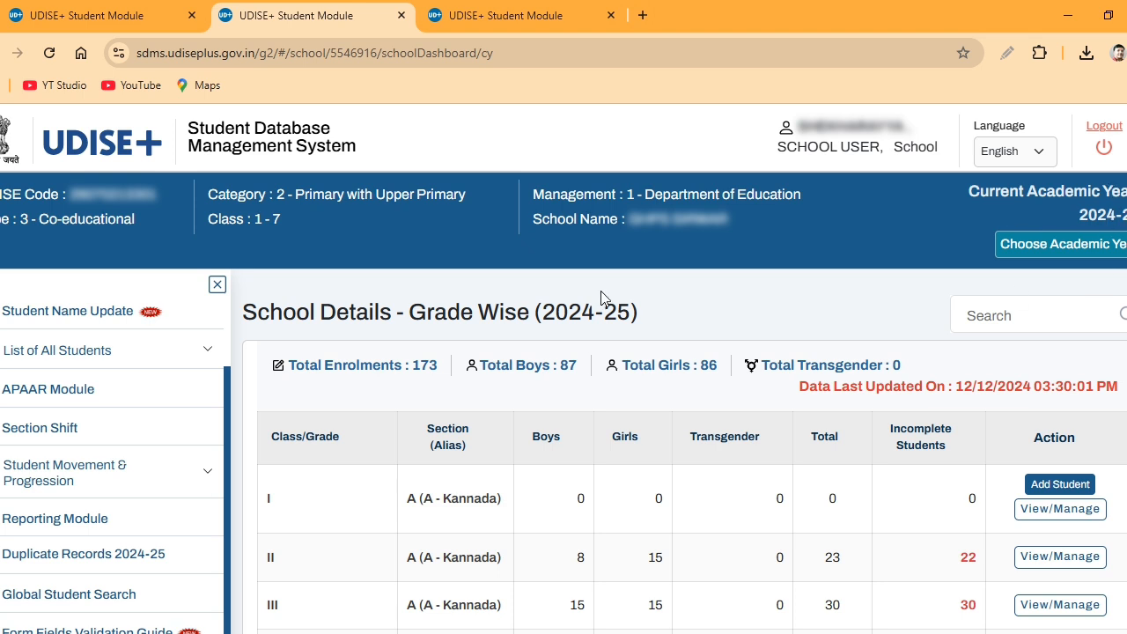
pyautogui.moveTo(257, 317); pyautogui.dragTo(656, 334)
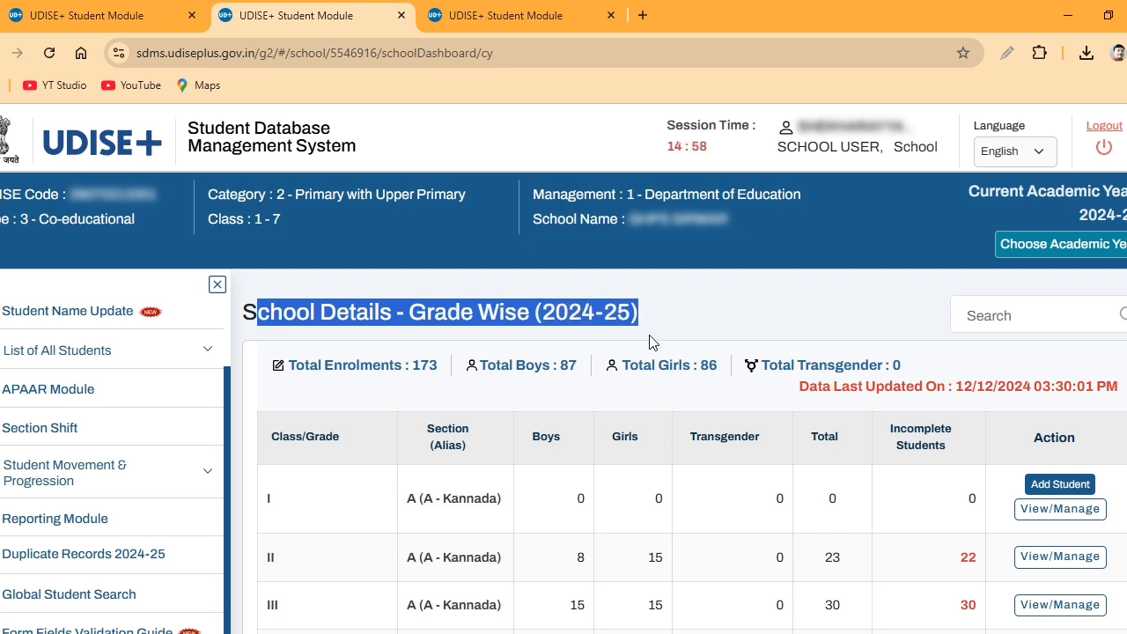
# Step: Expand the Student Movement & Progression group and review the grade-wise student table for all classes
pyautogui.click(225, 459)
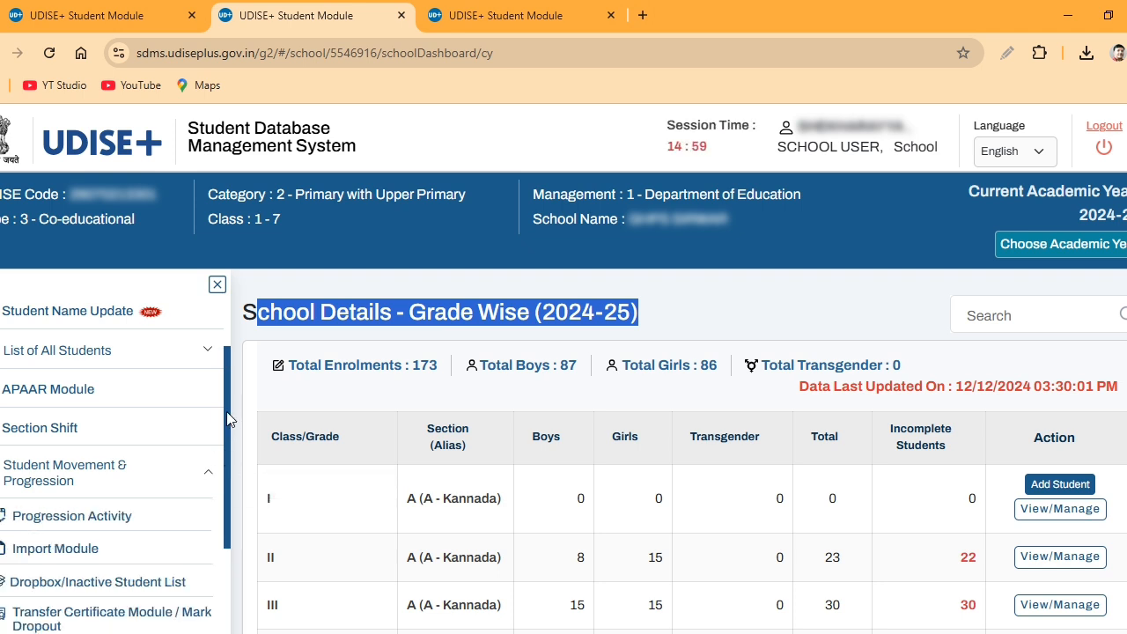
pyautogui.scroll(2, 230, 369)
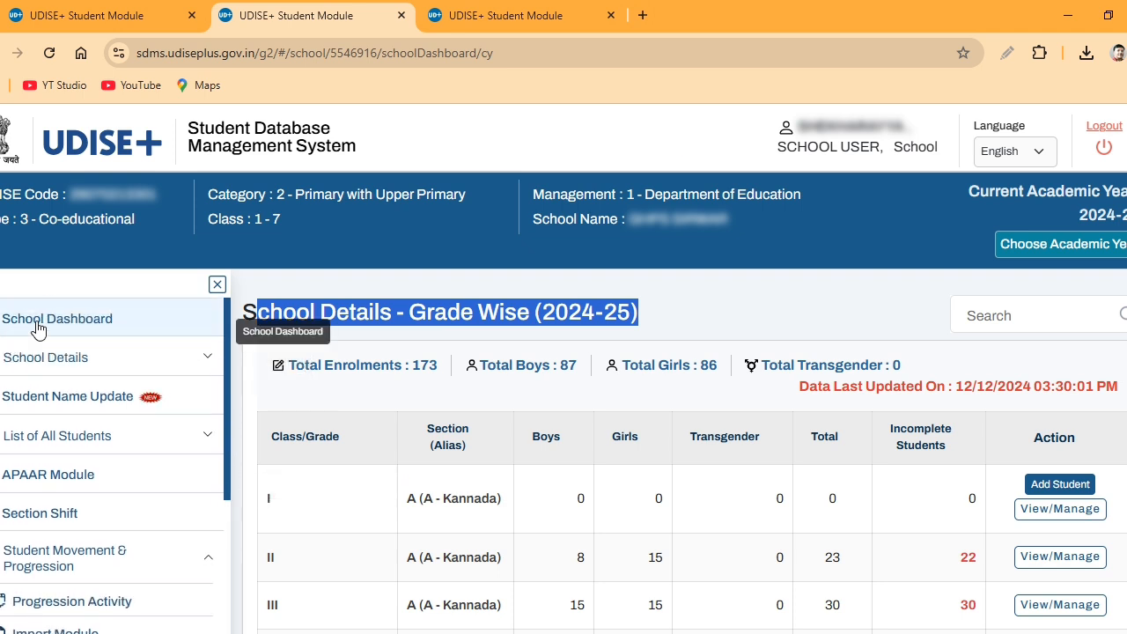
pyautogui.scroll(-3, 802, 477)
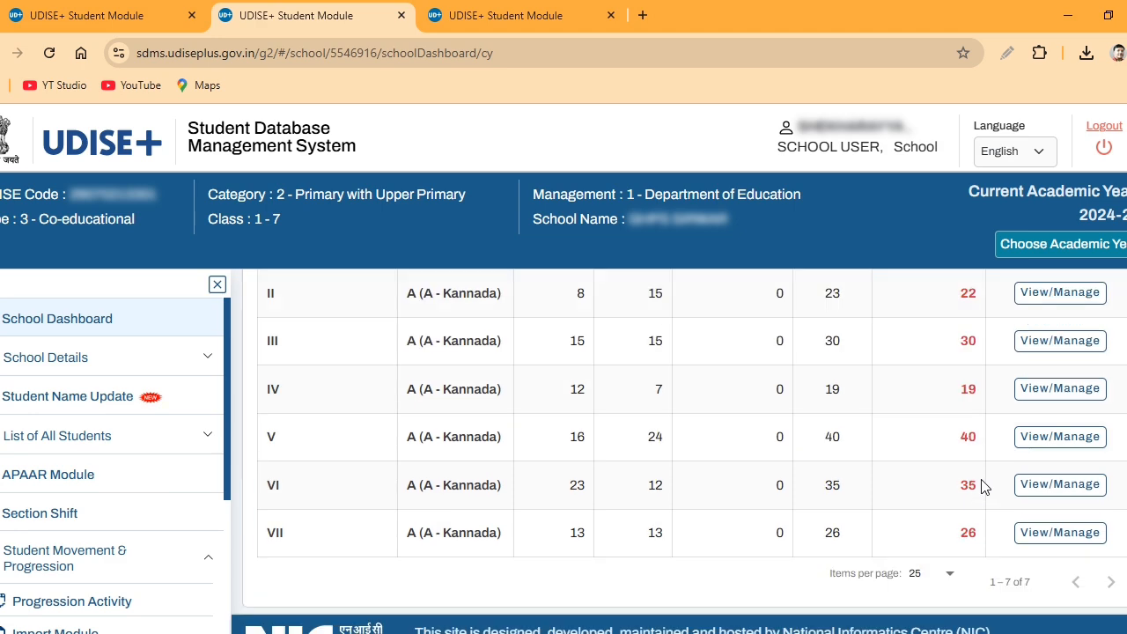
pyautogui.scroll(3, 982, 486)
pyautogui.scroll(-2, 938, 489)
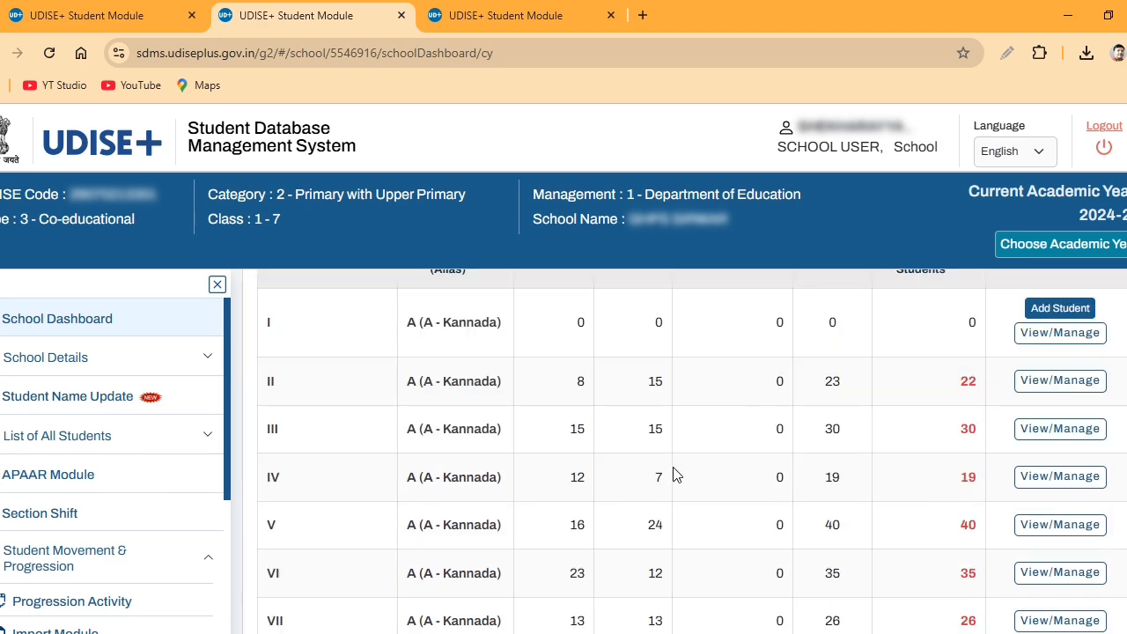
pyautogui.scroll(2, 676, 475)
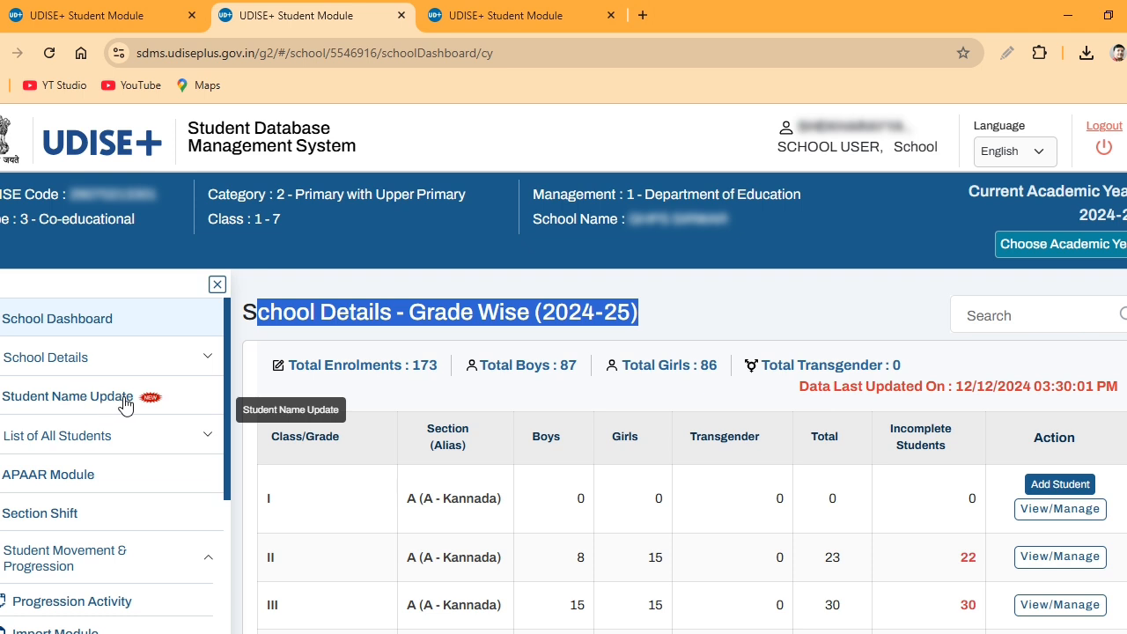
# Step: Expand the List of All Students group, outline the APAAR Module entry and open that module
pyautogui.scroll(-1, 124, 402)
pyautogui.click(80, 356)
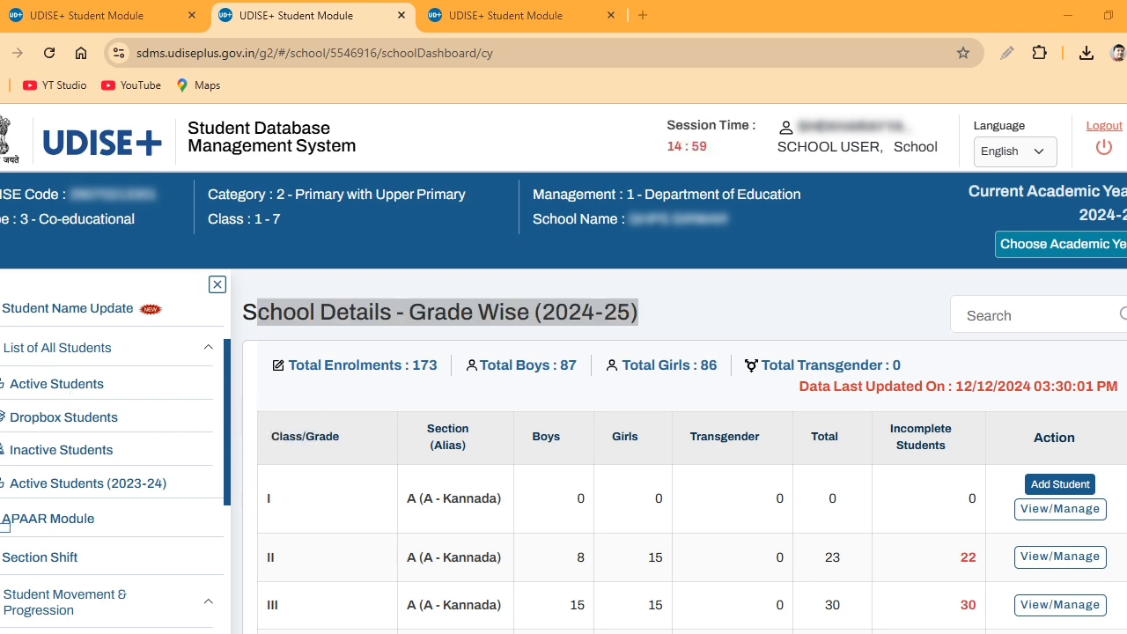
pyautogui.moveTo(53, 529); pyautogui.dragTo(170, 548)
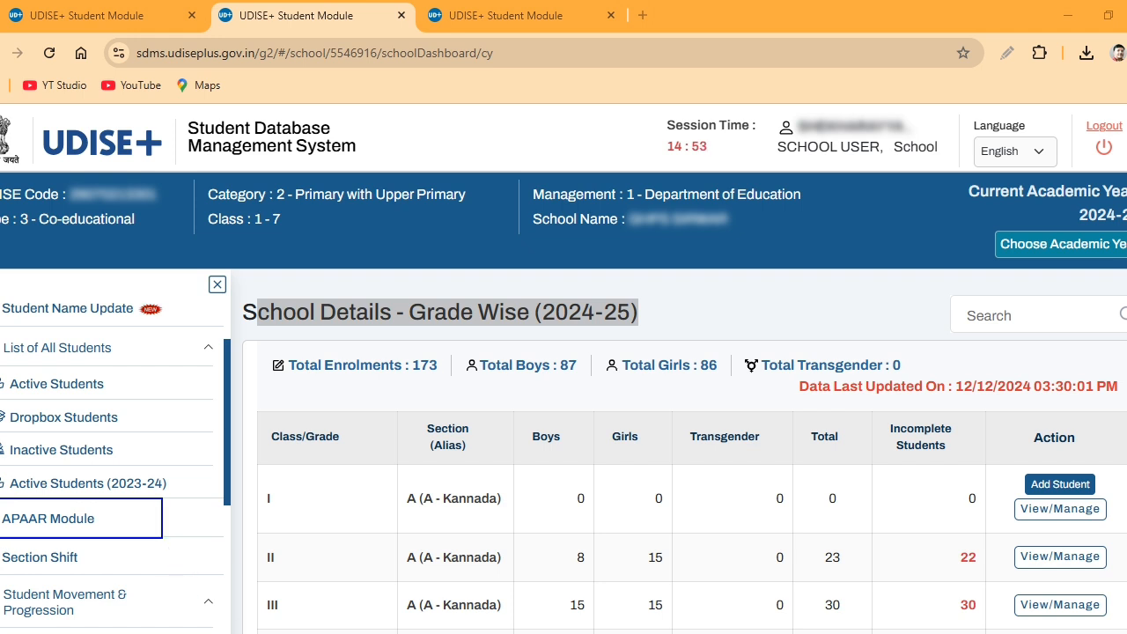
pyautogui.click(49, 517)
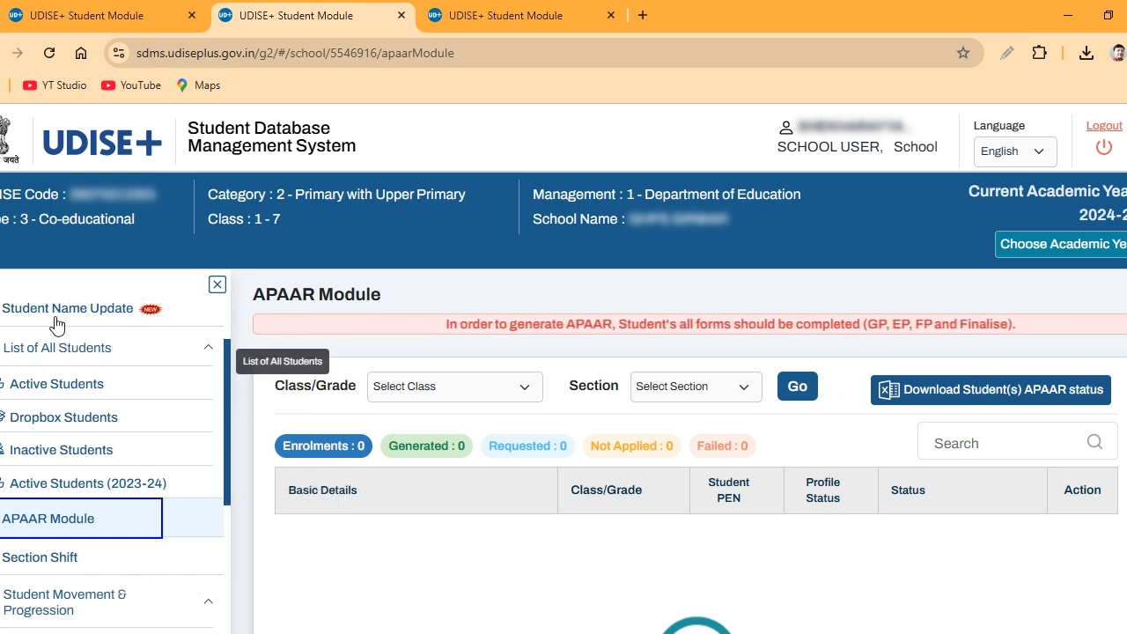
# Step: Return to the School Dashboard and open the student list of class II for viewing and managing
pyautogui.scroll(1, 50, 324)
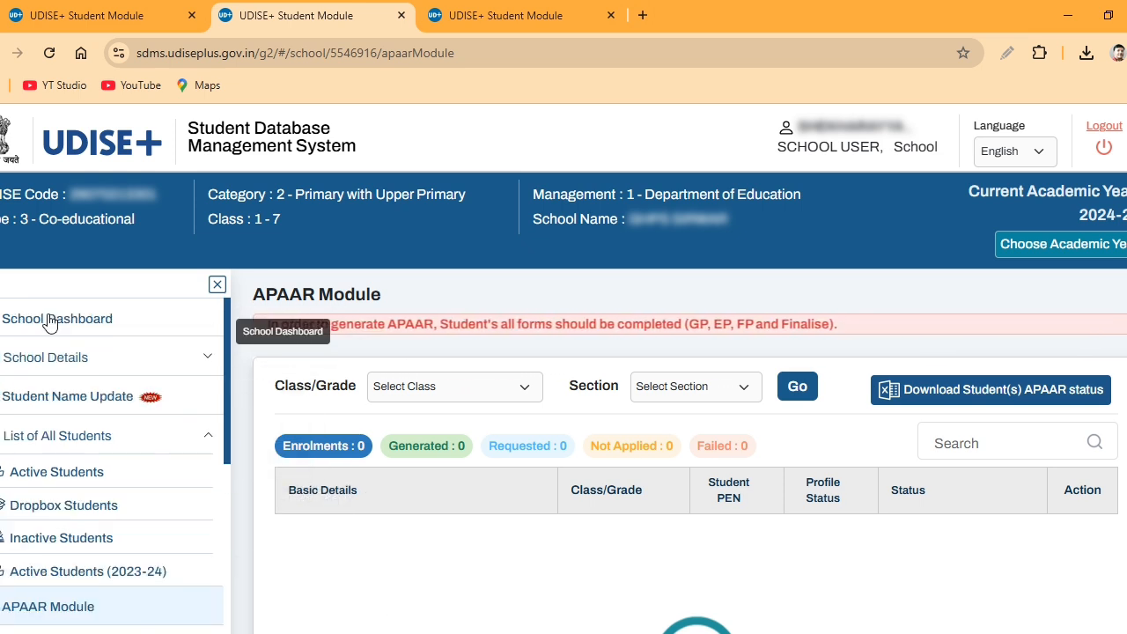
pyautogui.click(50, 320)
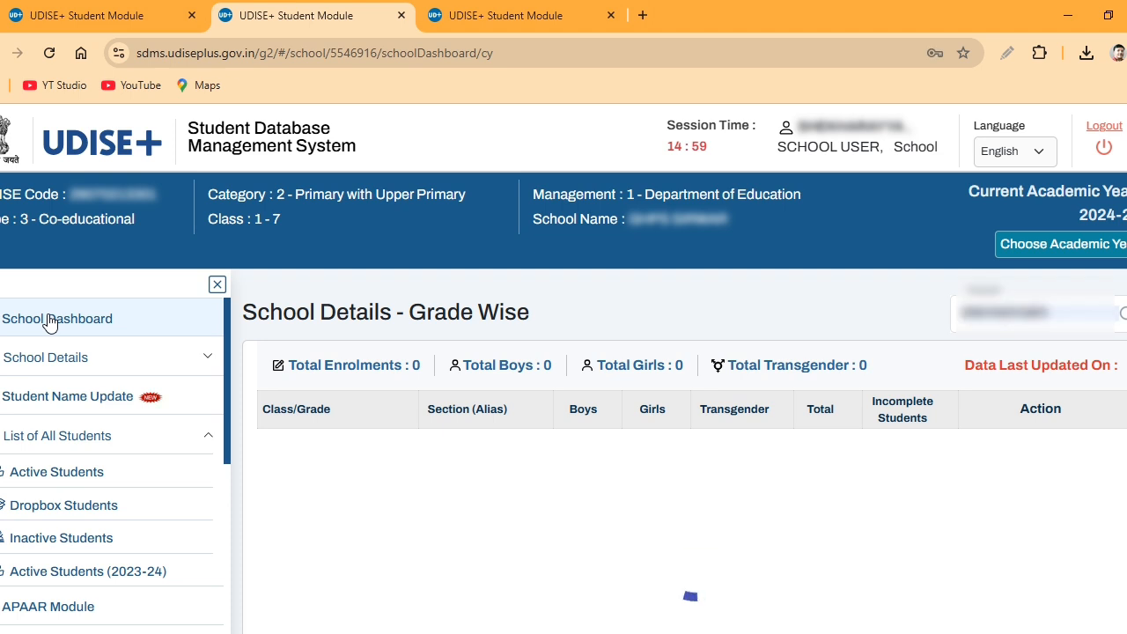
pyautogui.scroll(-2, 453, 502)
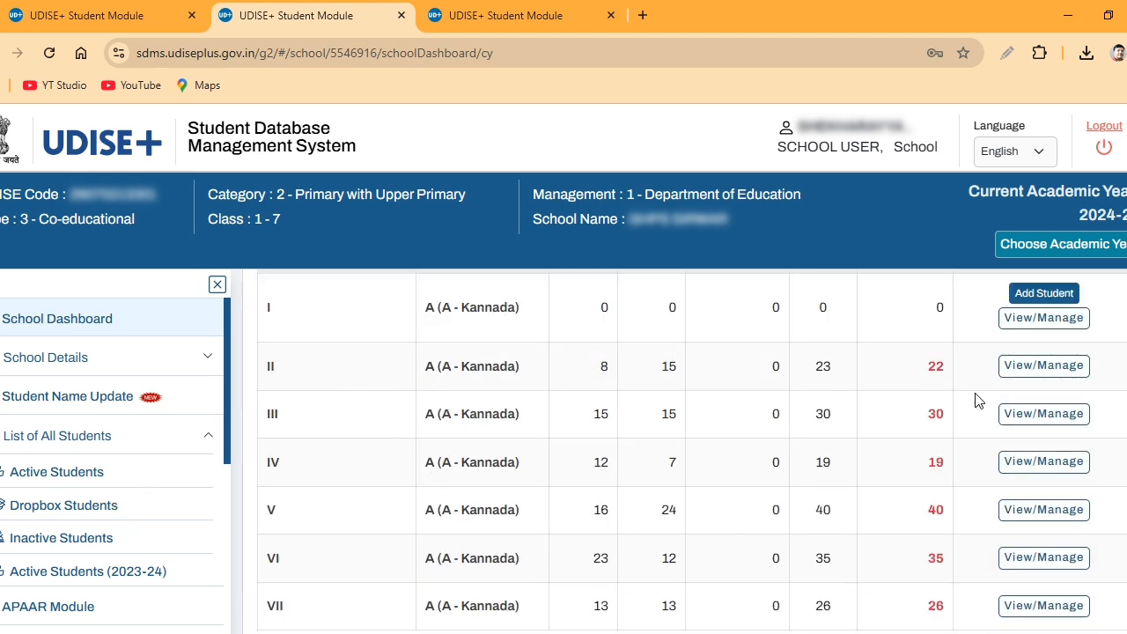
pyautogui.click(1045, 366)
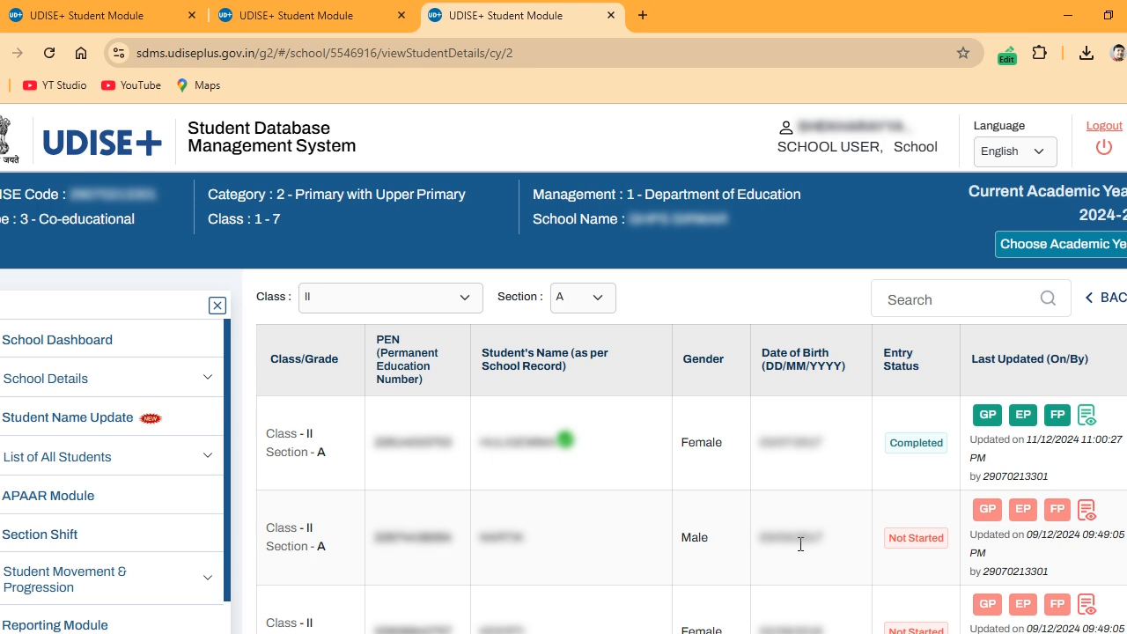
# Step: Outline the Entry Status column, the first student's entry status and that student's GP, EP and FP form icons
pyautogui.moveTo(868, 335); pyautogui.dragTo(959, 633)
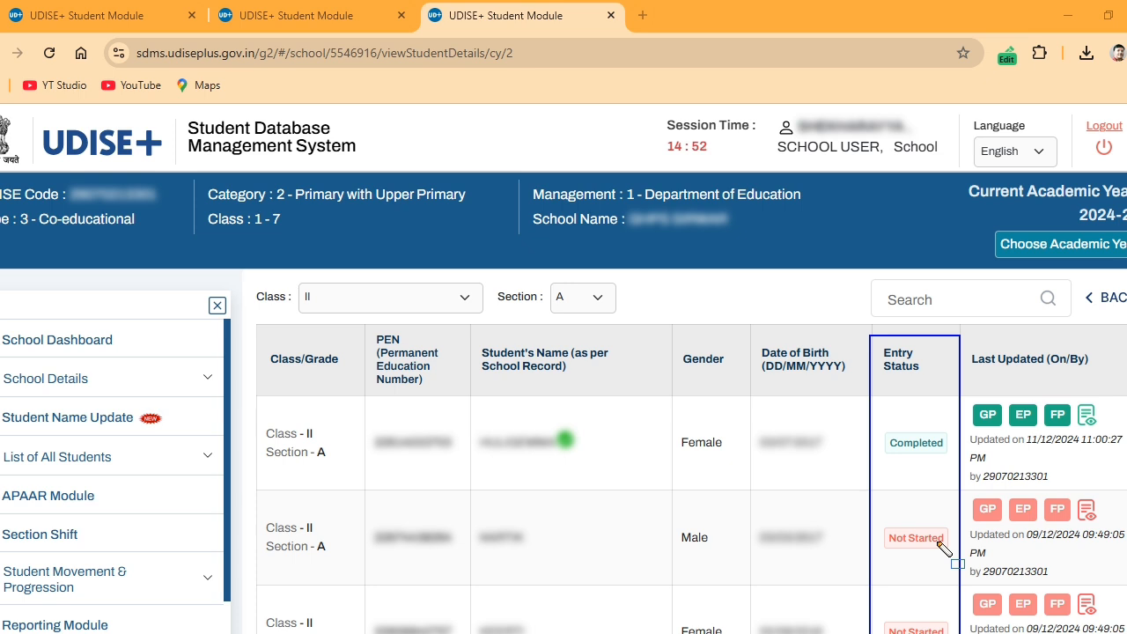
pyautogui.moveTo(876, 410)
pyautogui.mouseDown()
pyautogui.moveTo(893, 459)
pyautogui.moveTo(960, 482)
pyautogui.mouseUp()
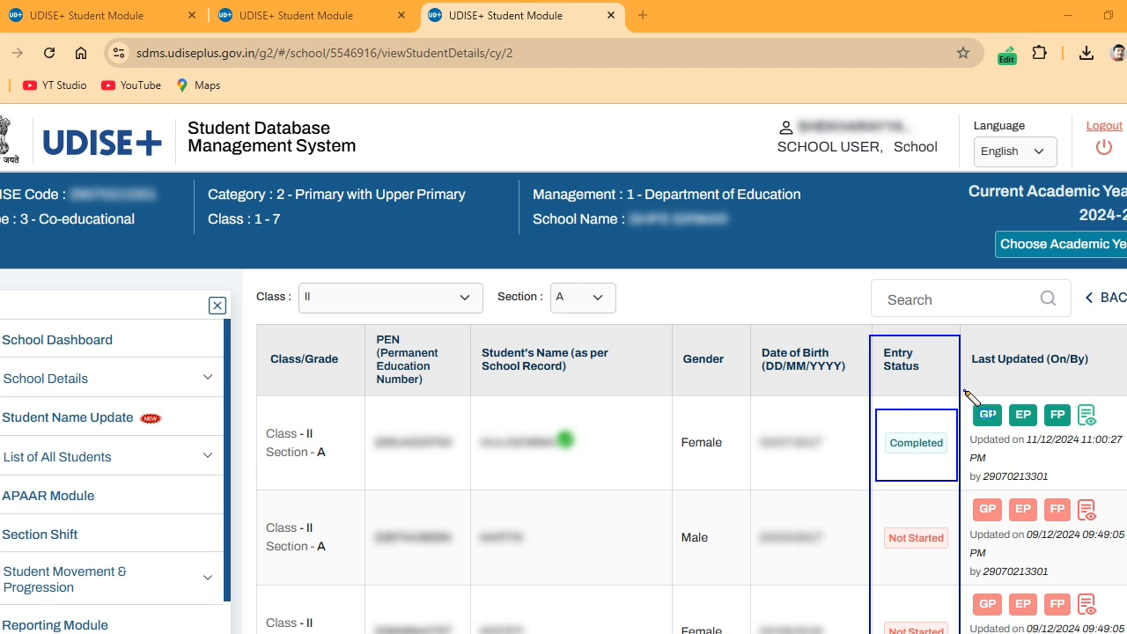
pyautogui.moveTo(963, 392)
pyautogui.mouseDown()
pyautogui.moveTo(965, 456)
pyautogui.moveTo(1048, 495)
pyautogui.moveTo(1126, 483)
pyautogui.mouseUp()
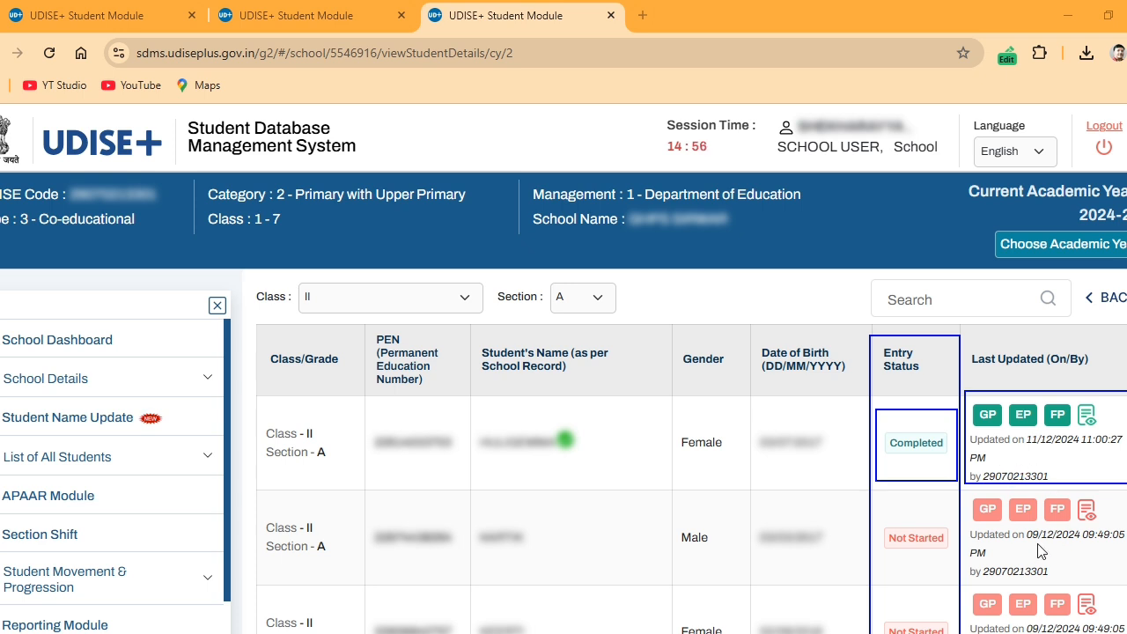
# Step: Outline the second student's row in the class II list, including the entry status and form icons
pyautogui.moveTo(640, 498)
pyautogui.mouseDown()
pyautogui.moveTo(1116, 571)
pyautogui.moveTo(1126, 591)
pyautogui.mouseUp()
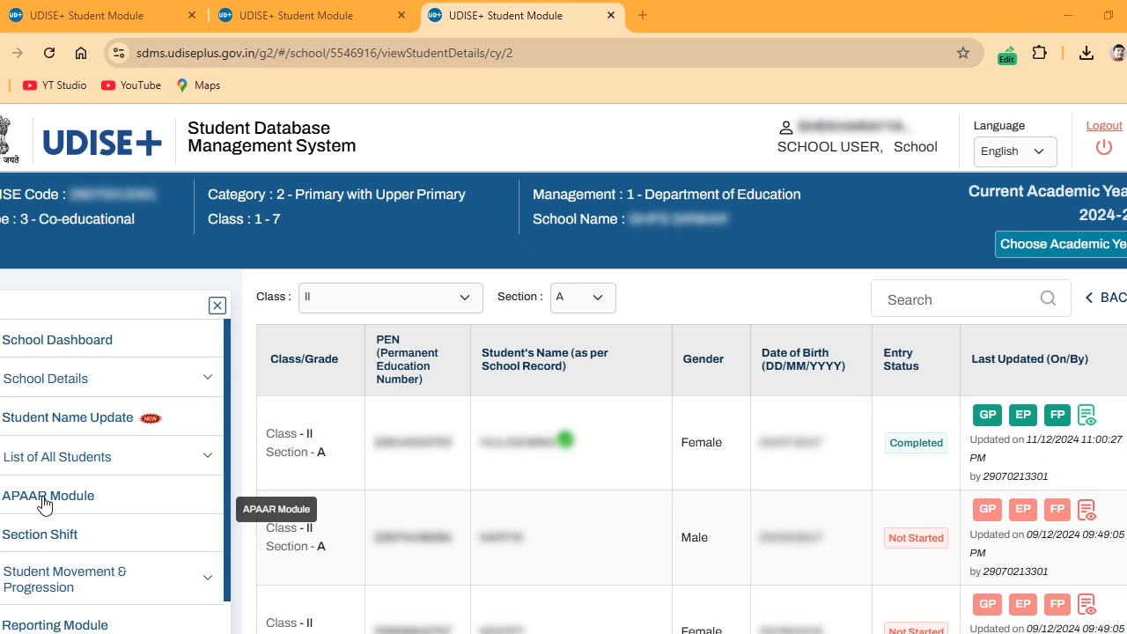
# Step: Open the APAAR Module and list the students of class II, section A
pyautogui.click(43, 497)
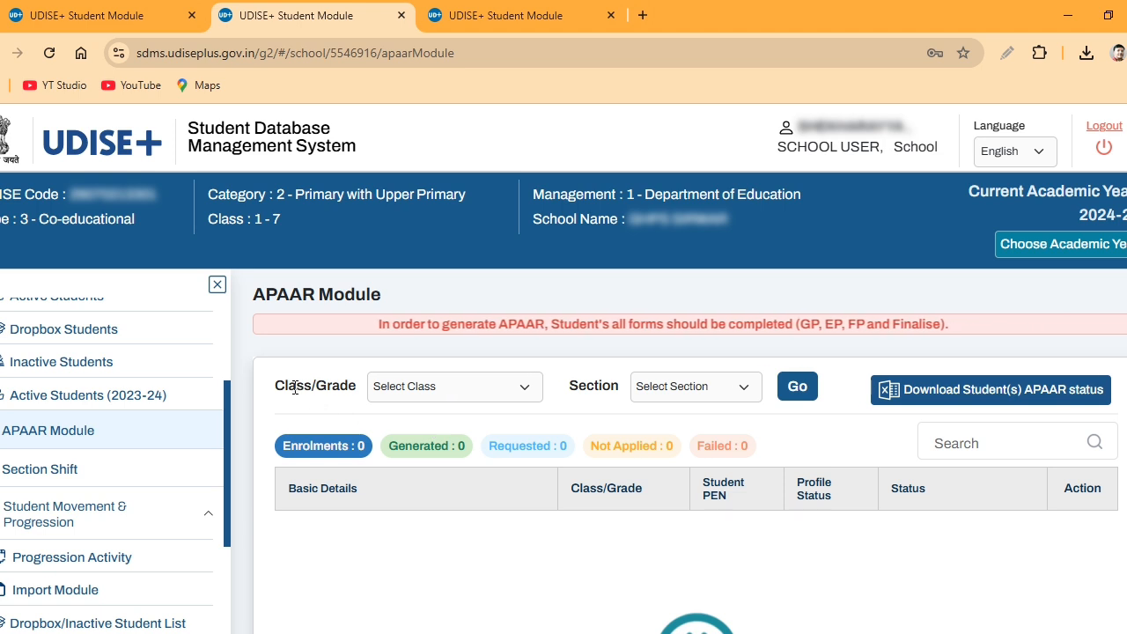
pyautogui.click(405, 389)
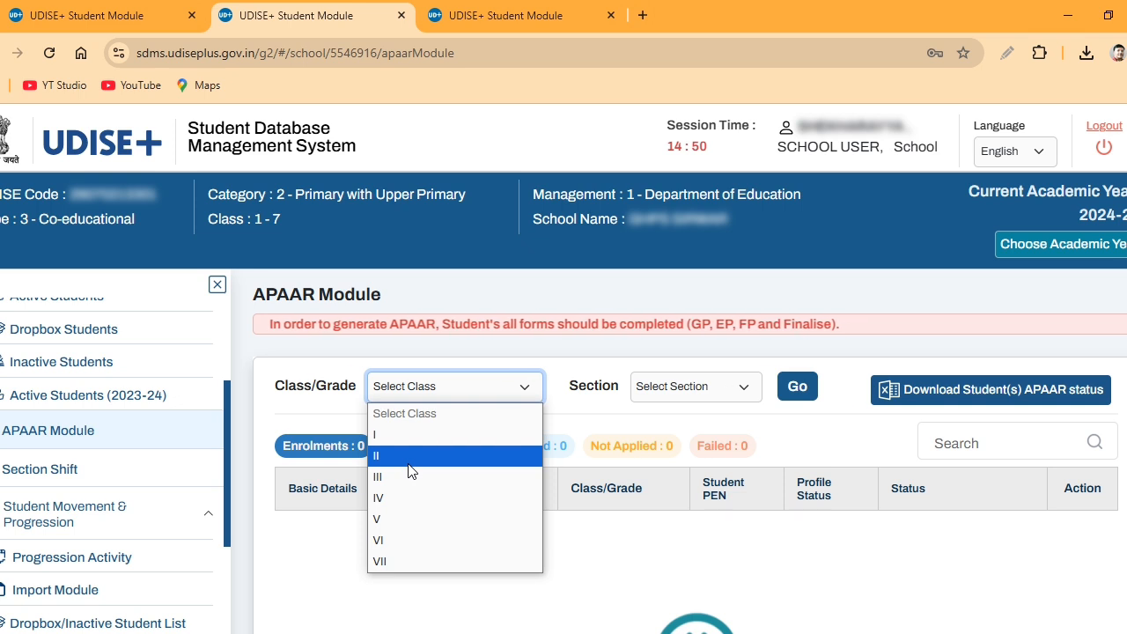
pyautogui.click(408, 463)
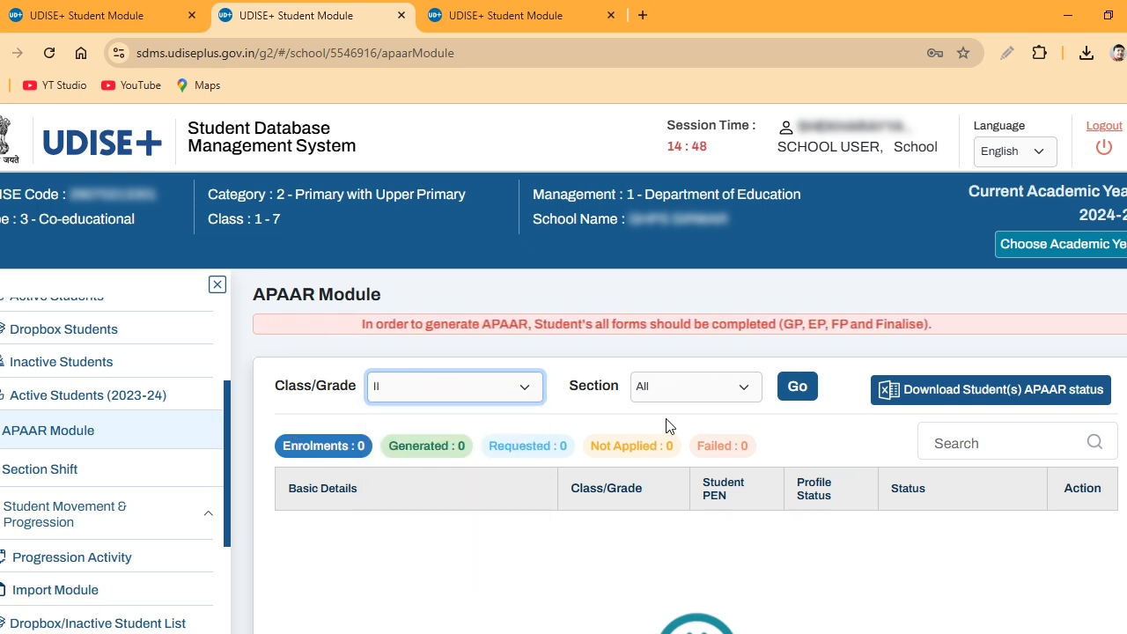
pyautogui.click(652, 386)
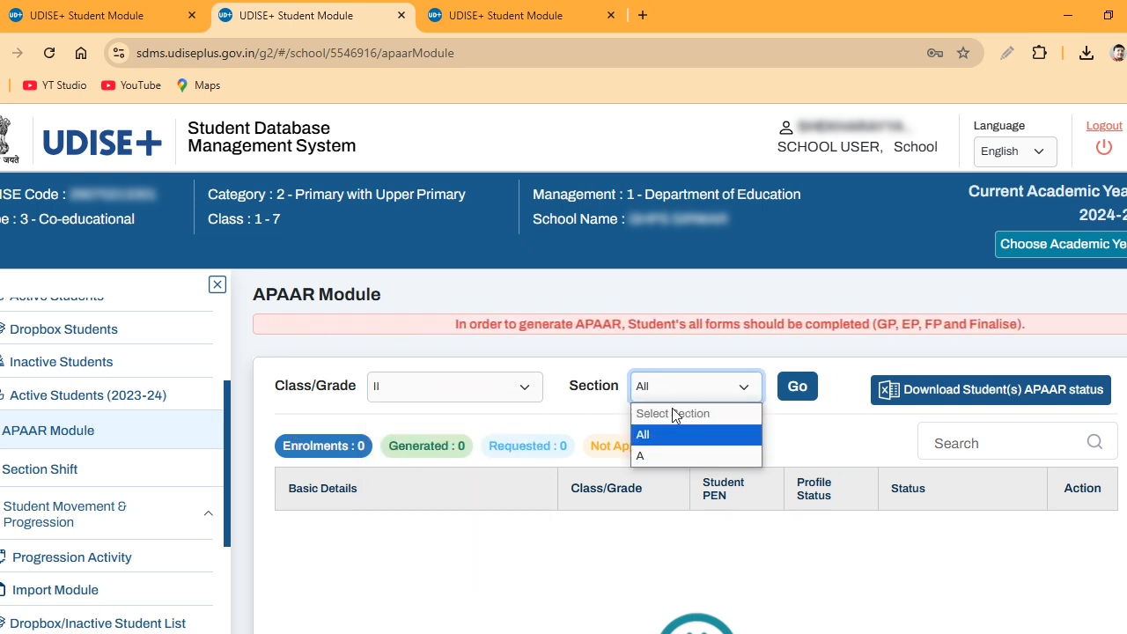
pyautogui.click(666, 456)
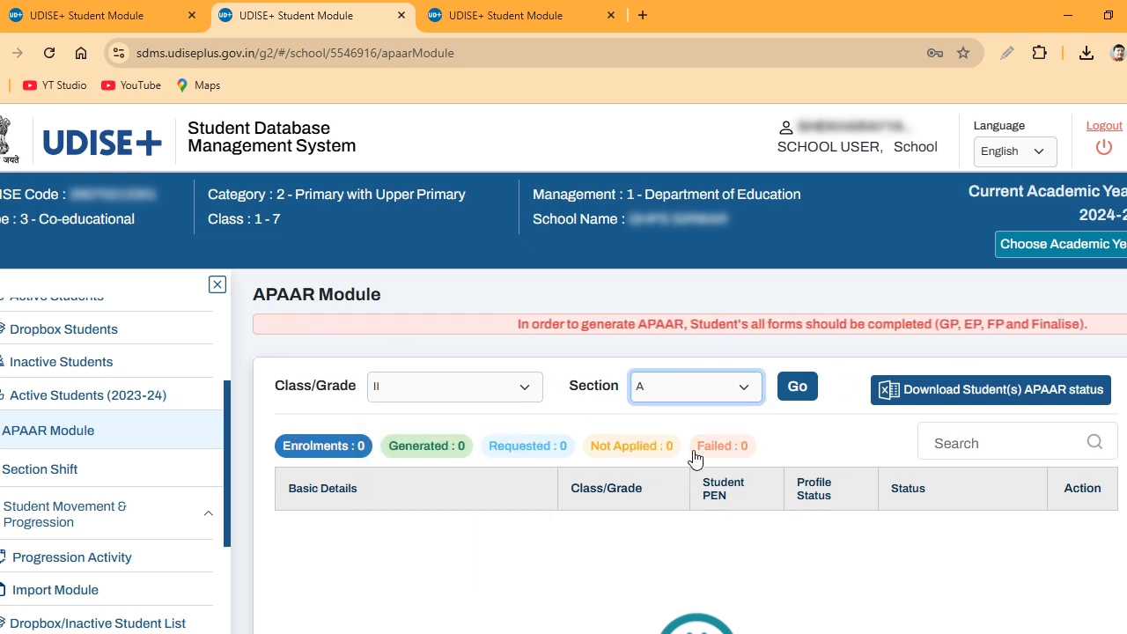
pyautogui.click(795, 396)
pyautogui.scroll(-1, 356, 560)
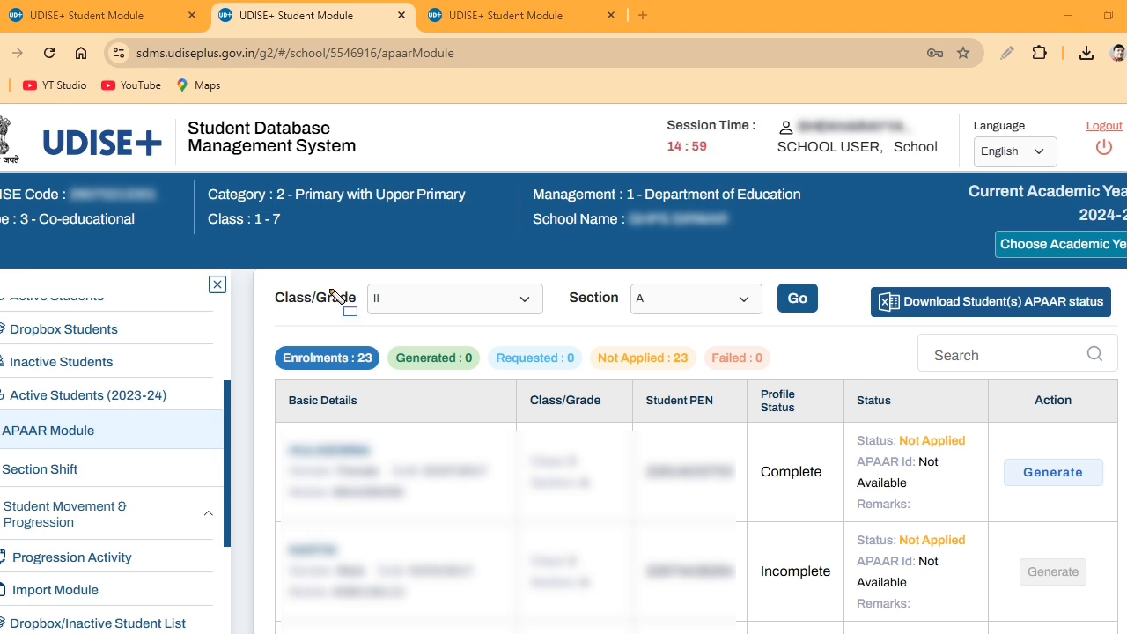
# Step: Outline the Enrolments, Generated, Requested, Not Applied and Failed counters above the student list
pyautogui.moveTo(270, 338)
pyautogui.mouseDown()
pyautogui.moveTo(384, 374)
pyautogui.moveTo(392, 343)
pyautogui.moveTo(491, 383)
pyautogui.mouseUp()
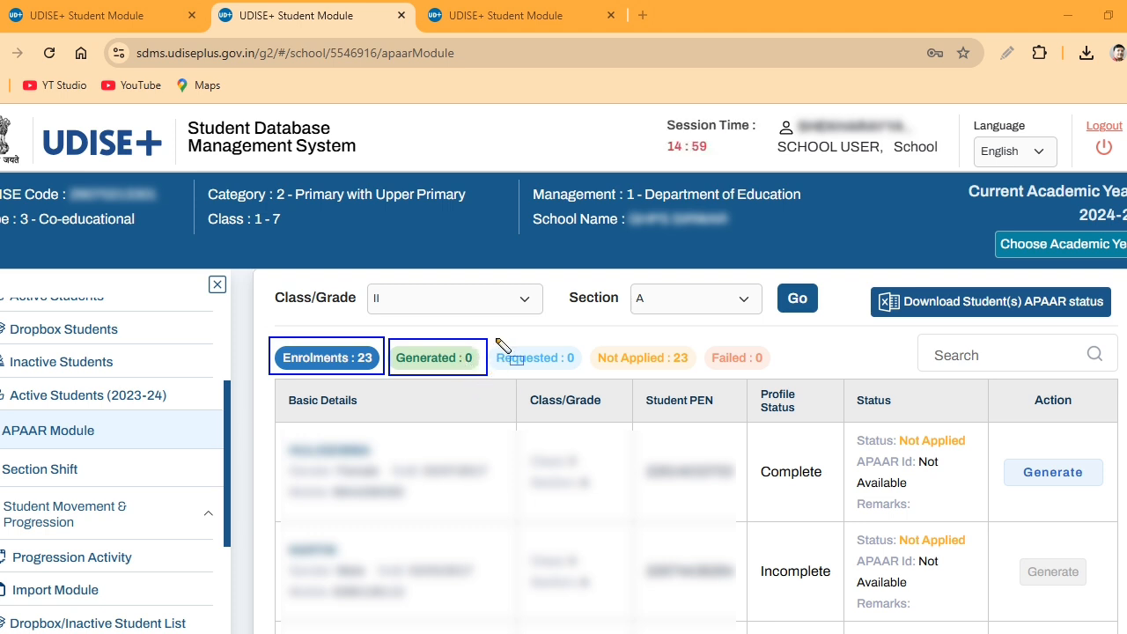
pyautogui.moveTo(496, 339)
pyautogui.mouseDown()
pyautogui.moveTo(517, 387)
pyautogui.moveTo(592, 377)
pyautogui.mouseUp()
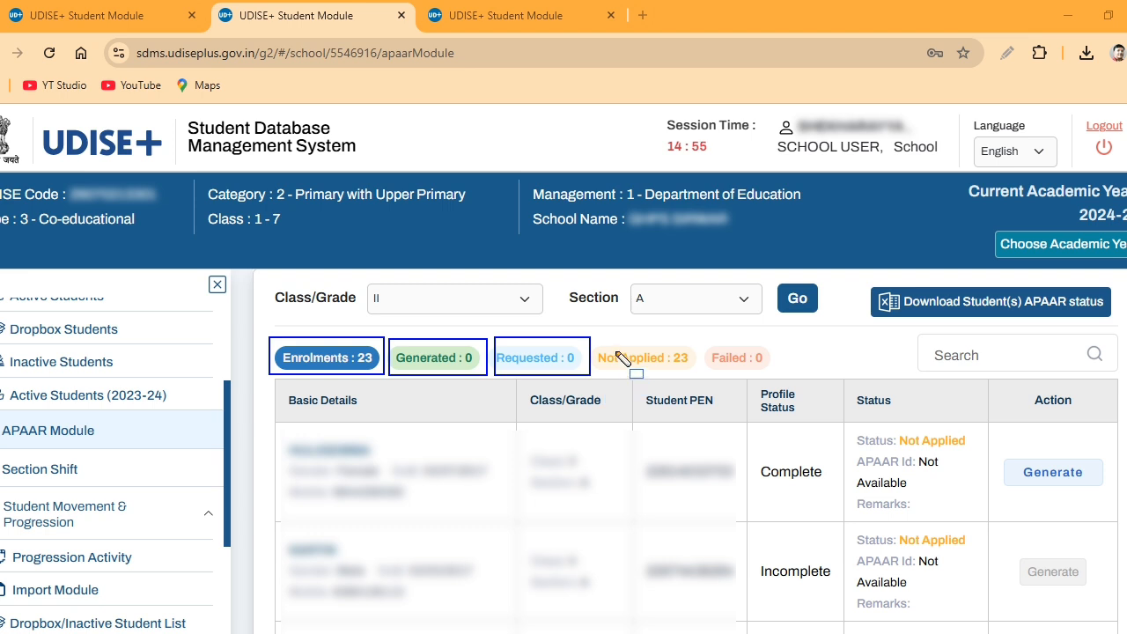
pyautogui.moveTo(598, 339)
pyautogui.mouseDown()
pyautogui.moveTo(636, 388)
pyautogui.moveTo(698, 376)
pyautogui.mouseUp()
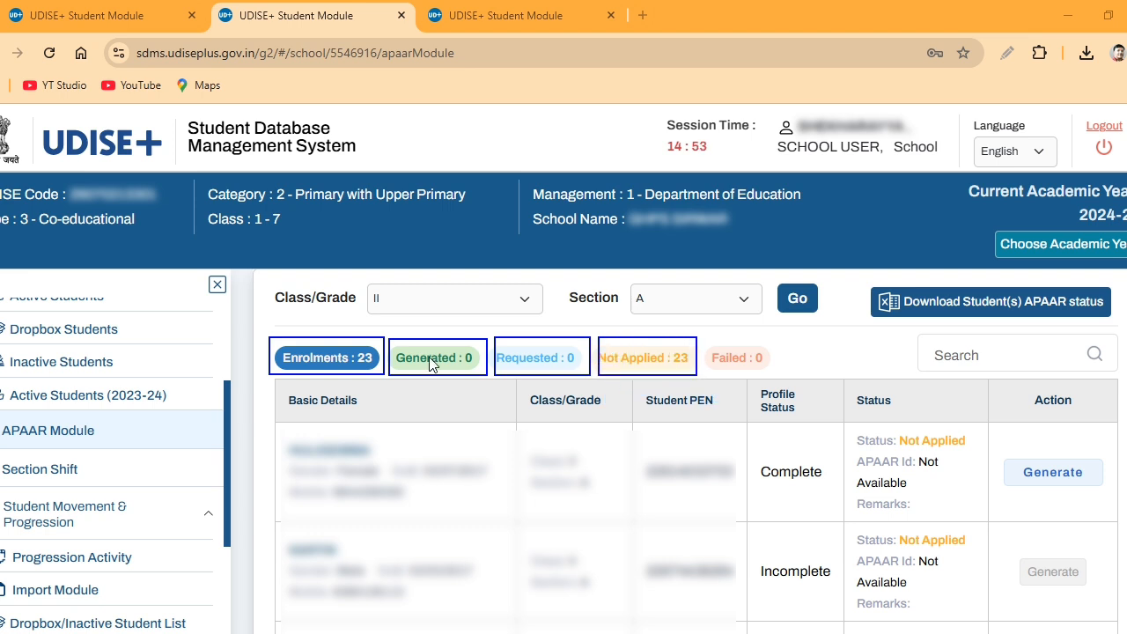
pyautogui.moveTo(301, 350); pyautogui.dragTo(377, 368)
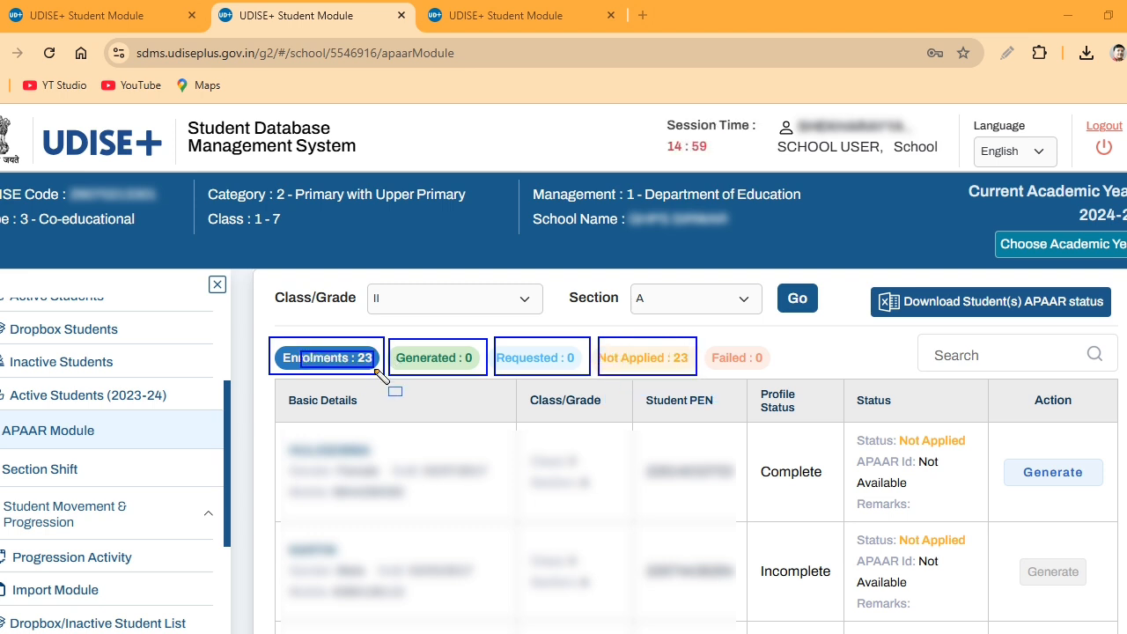
pyautogui.moveTo(627, 342)
pyautogui.mouseDown()
pyautogui.moveTo(678, 380)
pyautogui.moveTo(702, 382)
pyautogui.mouseUp()
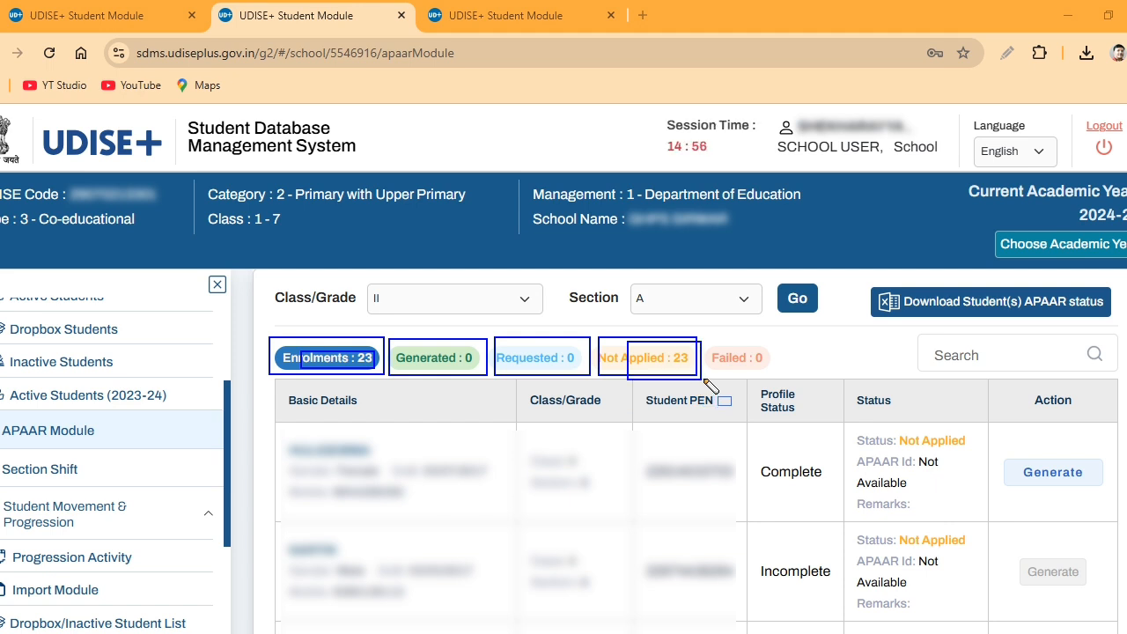
pyautogui.moveTo(705, 335)
pyautogui.mouseDown()
pyautogui.moveTo(732, 379)
pyautogui.moveTo(792, 380)
pyautogui.mouseUp()
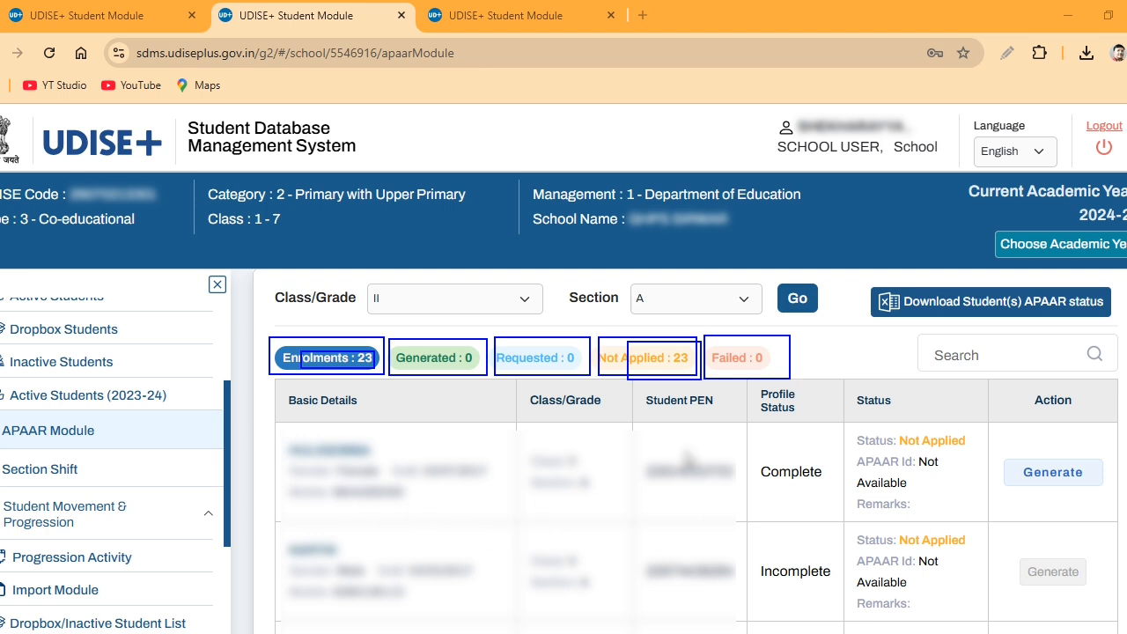
# Step: Outline the Action column and the Generate options of the first and second students
pyautogui.moveTo(1032, 397)
pyautogui.mouseDown()
pyautogui.moveTo(1019, 388)
pyautogui.moveTo(1045, 470)
pyautogui.moveTo(1120, 527)
pyautogui.mouseUp()
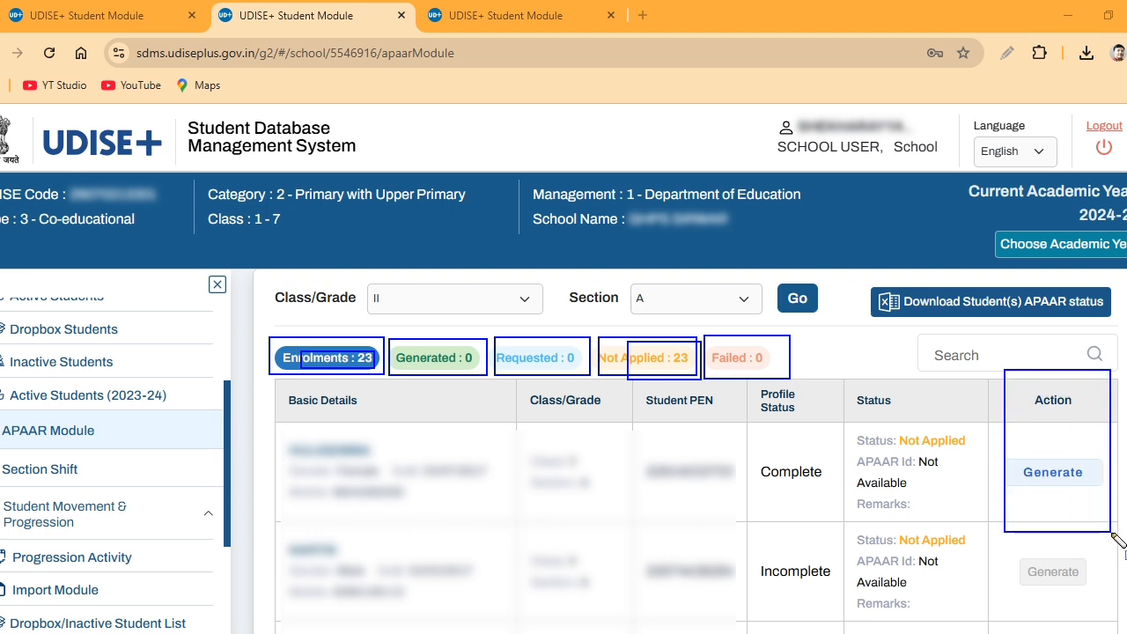
pyautogui.moveTo(1013, 445)
pyautogui.mouseDown()
pyautogui.moveTo(1020, 503)
pyautogui.moveTo(1110, 502)
pyautogui.moveTo(1118, 526)
pyautogui.mouseUp()
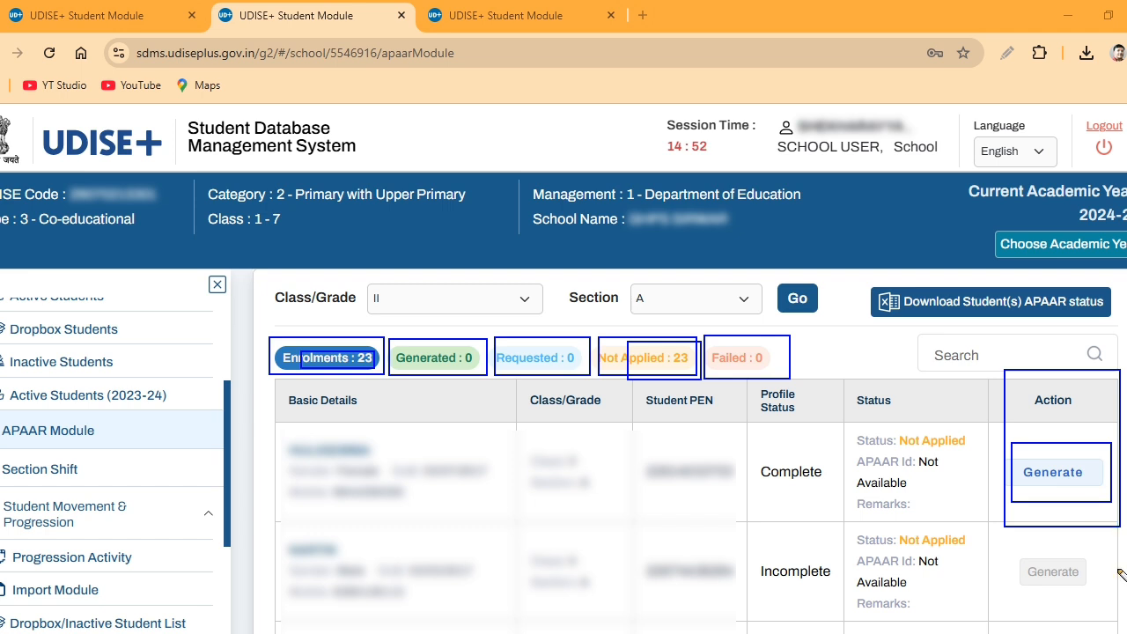
pyautogui.moveTo(1000, 552); pyautogui.dragTo(1074, 602)
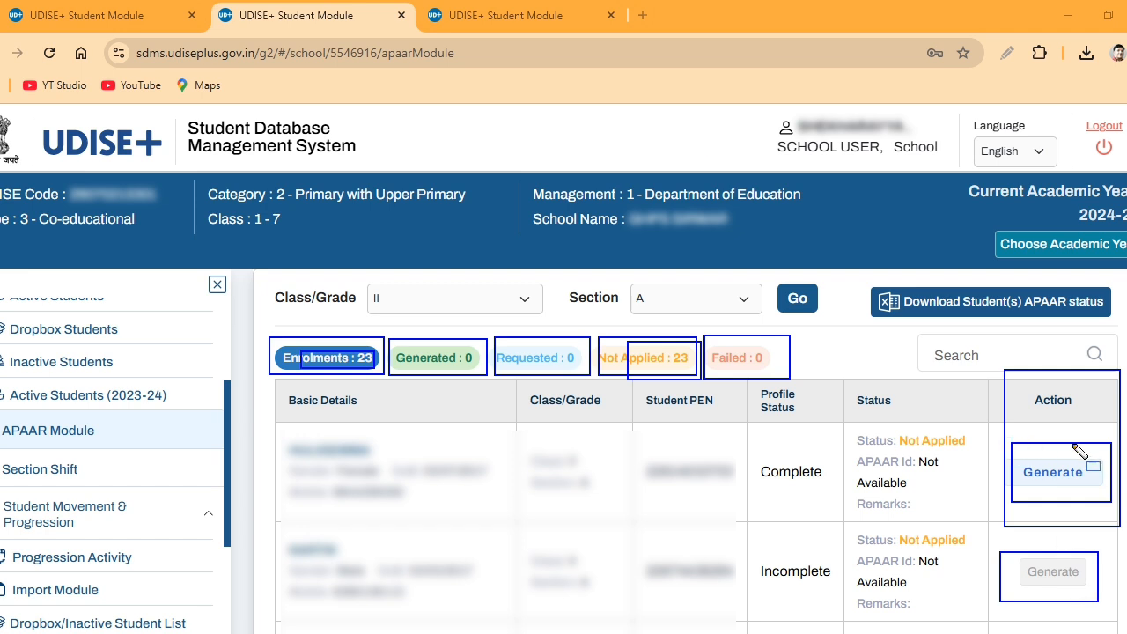
# Step: Open the first student's Generate APAAR ID form and outline its title, basic information and General Profile link
pyautogui.click(1048, 345)
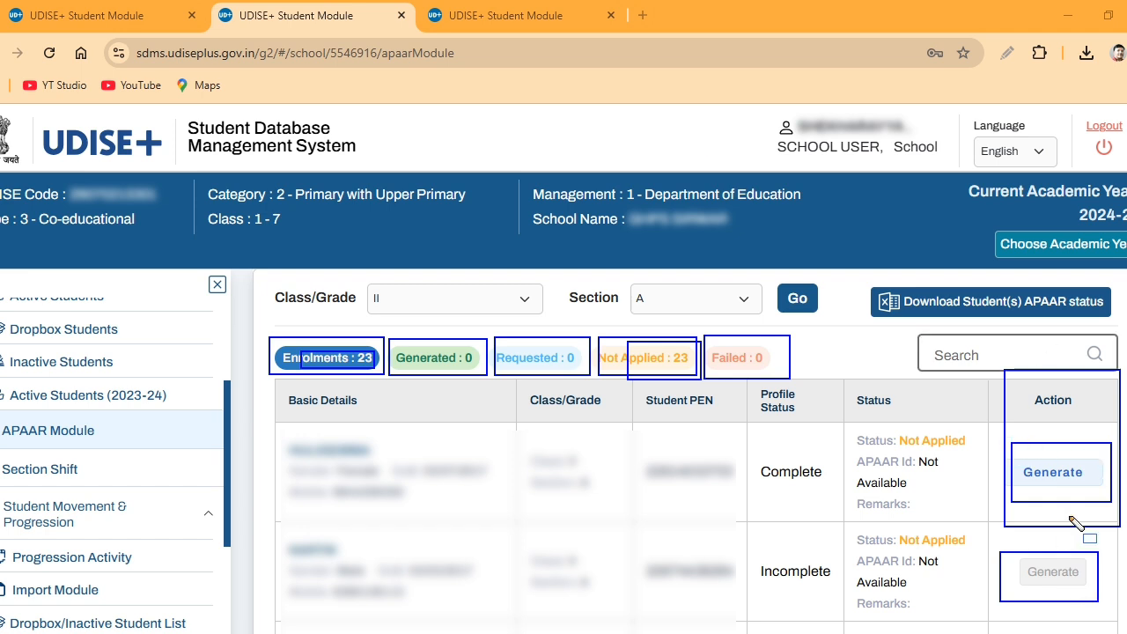
pyautogui.click(1053, 473)
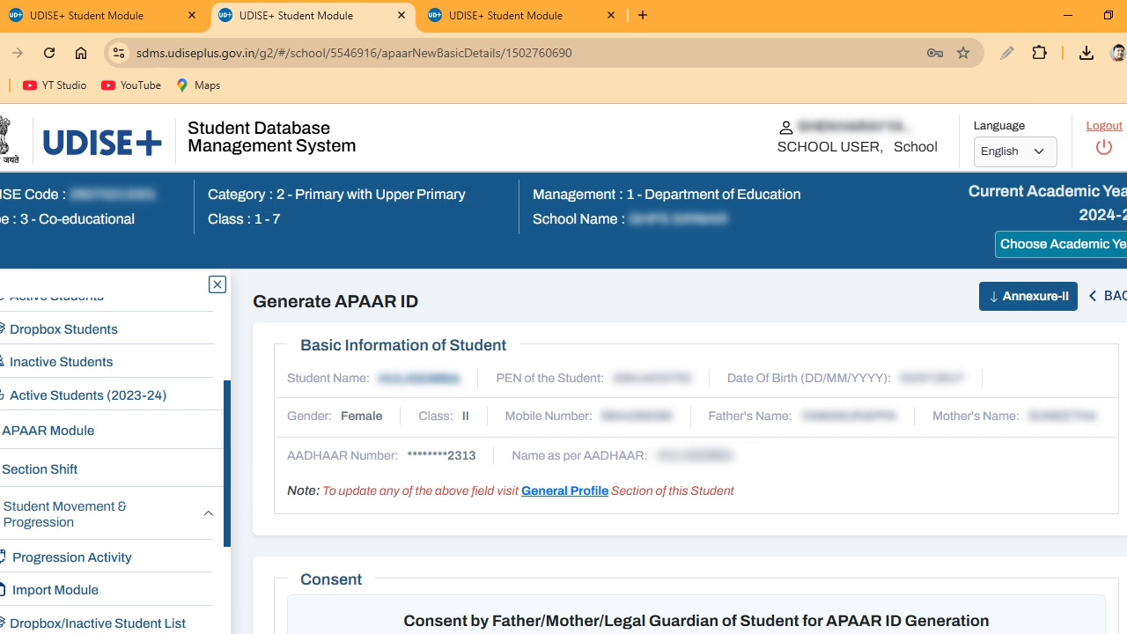
pyautogui.moveTo(245, 274); pyautogui.dragTo(435, 310)
pyautogui.moveTo(285, 322)
pyautogui.mouseDown()
pyautogui.moveTo(349, 373)
pyautogui.moveTo(522, 368)
pyautogui.mouseUp()
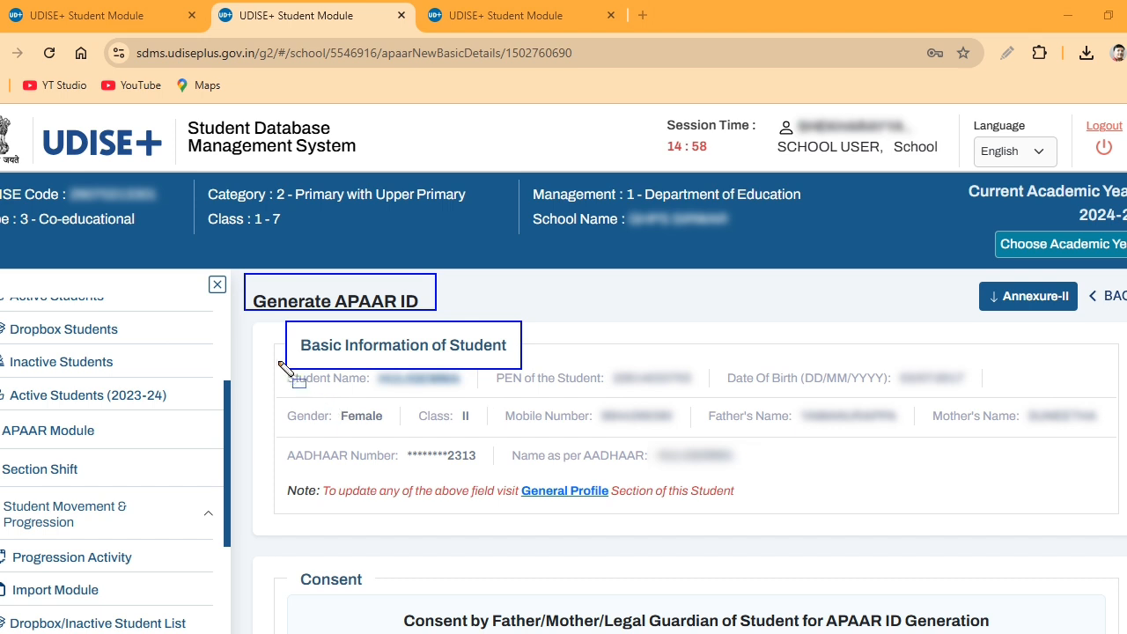
pyautogui.moveTo(272, 355)
pyautogui.mouseDown()
pyautogui.moveTo(298, 469)
pyautogui.moveTo(616, 537)
pyautogui.moveTo(1082, 546)
pyautogui.moveTo(1122, 535)
pyautogui.mouseUp()
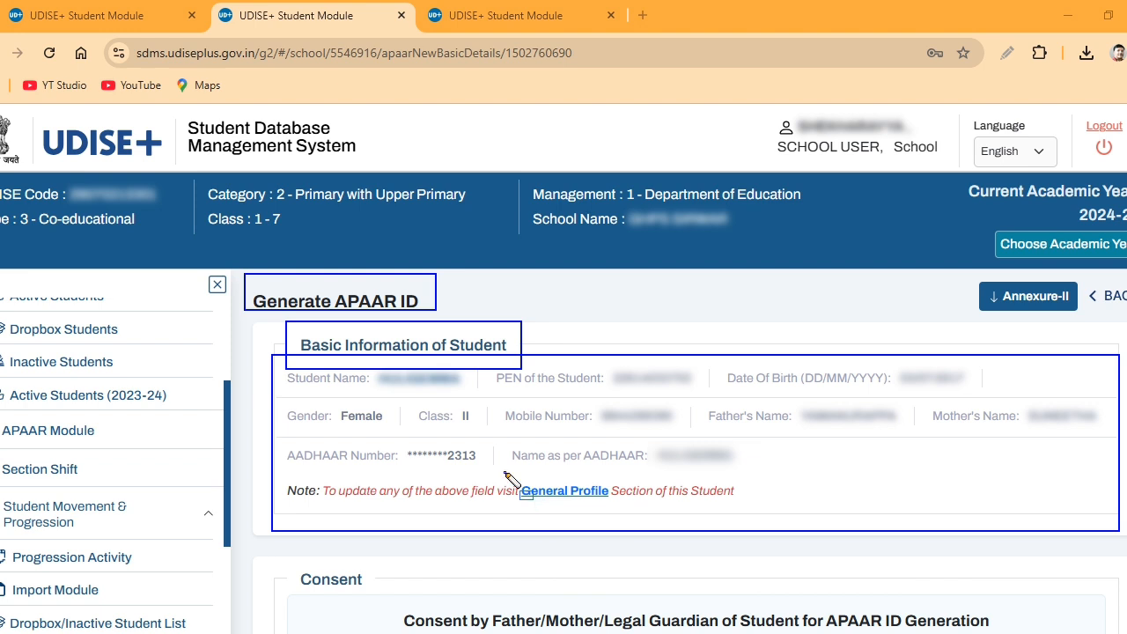
pyautogui.moveTo(505, 472)
pyautogui.mouseDown()
pyautogui.moveTo(599, 530)
pyautogui.moveTo(643, 539)
pyautogui.moveTo(615, 538)
pyautogui.moveTo(624, 536)
pyautogui.moveTo(617, 525)
pyautogui.mouseUp()
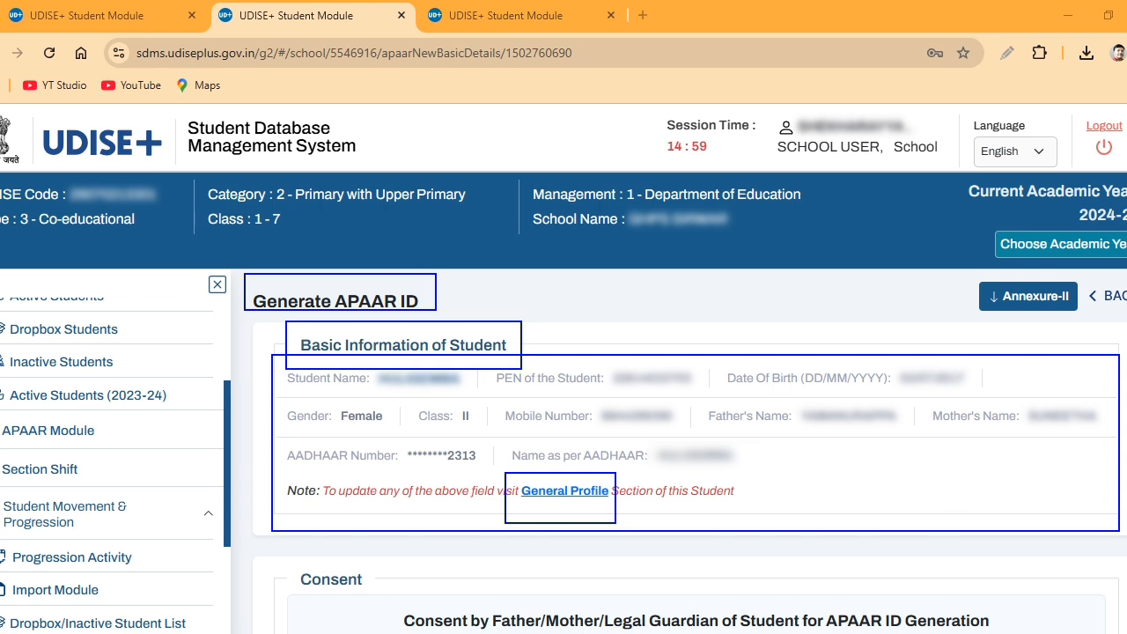
# Step: Fill in the parent's name in the consent section and keep FATHER as the relationship to the student
pyautogui.scroll(-3, 394, 445)
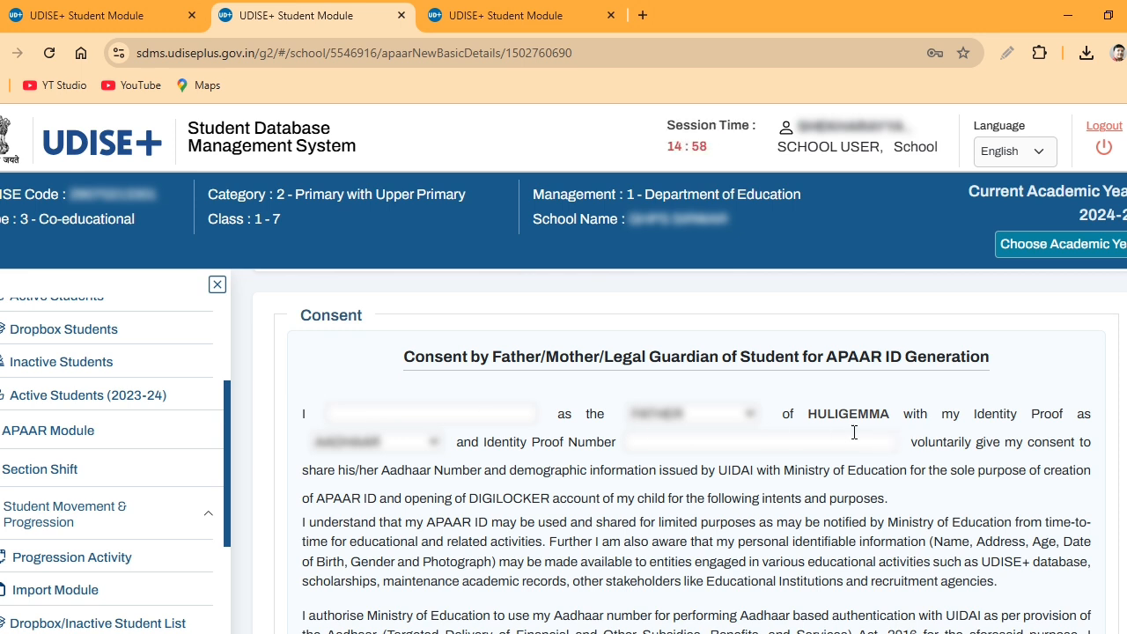
pyautogui.click(379, 420)
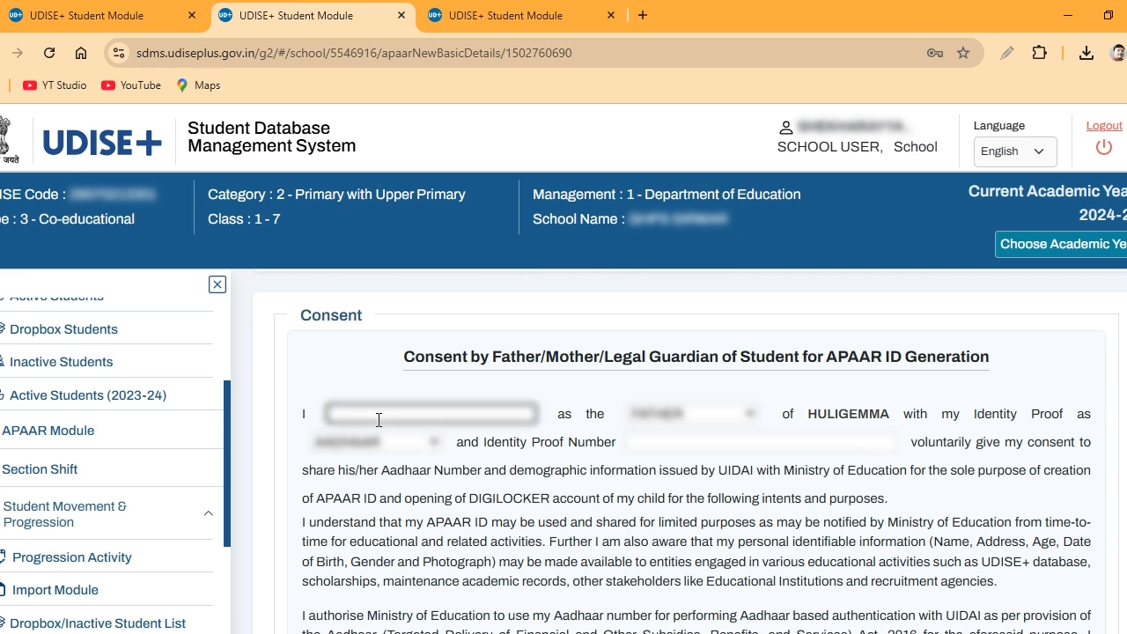
pyautogui.hotkey('ctrl', 'v')
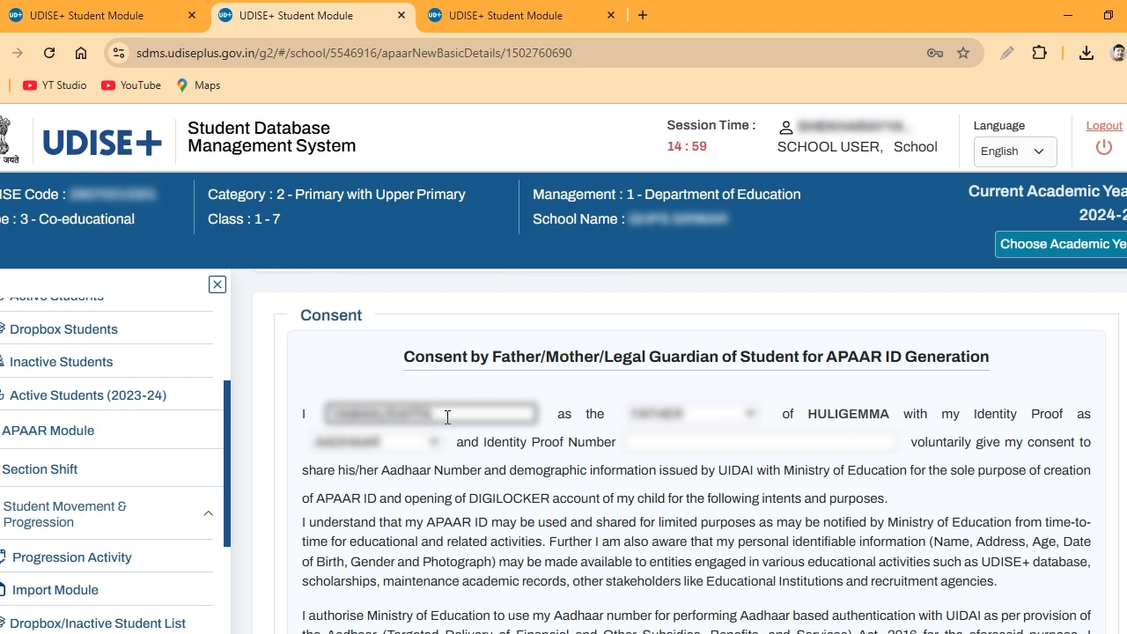
pyautogui.click(666, 426)
pyautogui.click(677, 405)
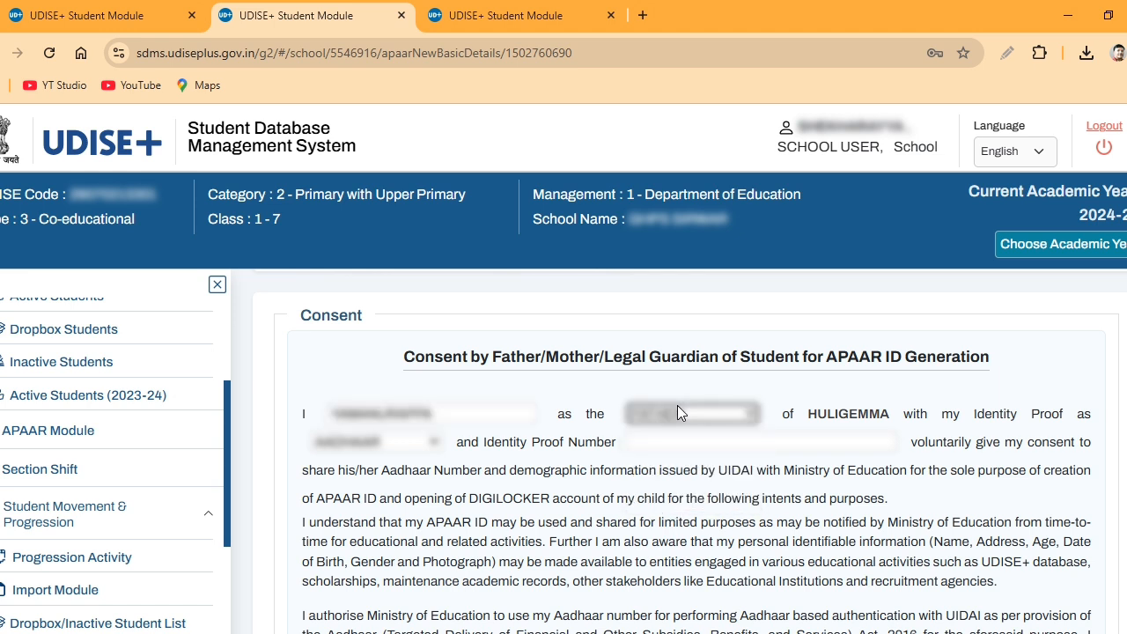
# Step: Keep AADHAAR as the parent's identity proof and enter the identity proof number
pyautogui.click(339, 438)
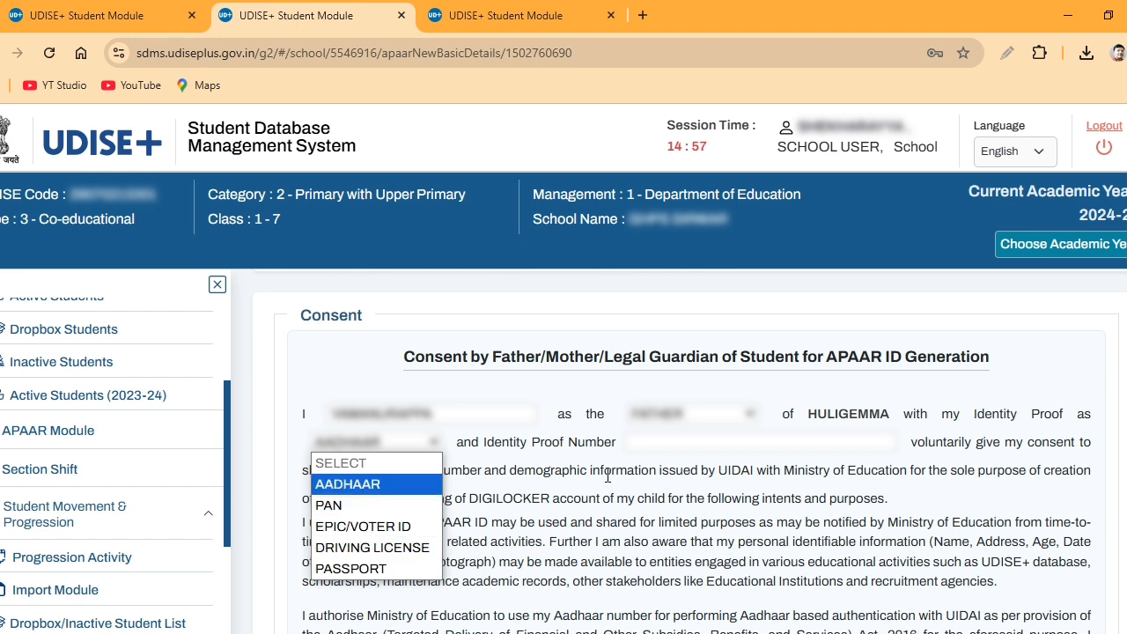
pyautogui.click(668, 440)
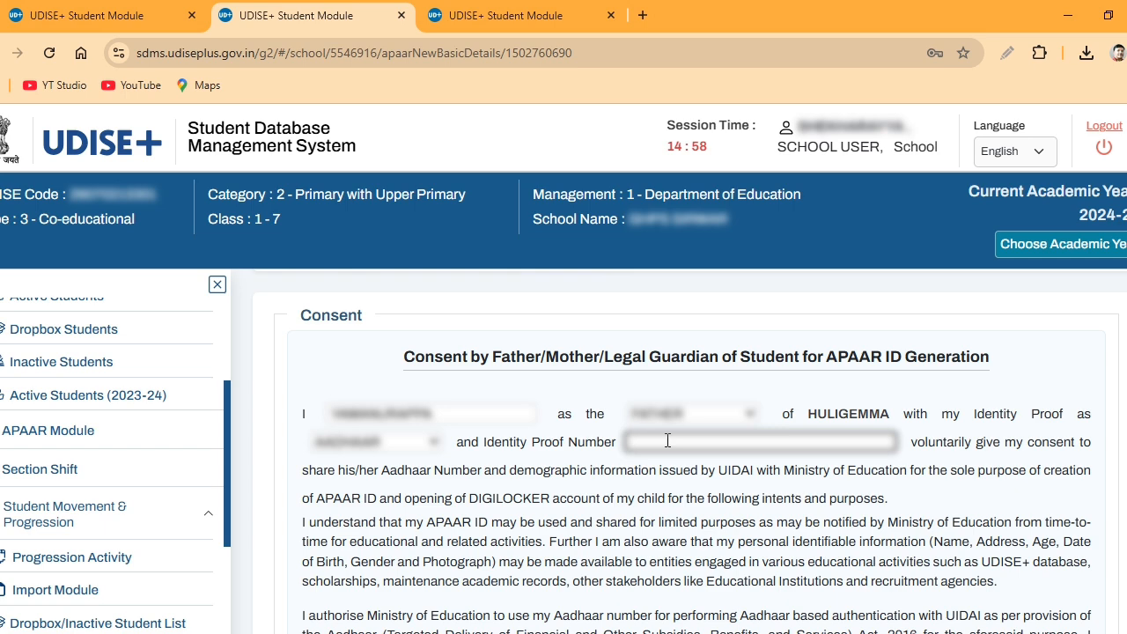
pyautogui.hotkey('ctrl', 'v')
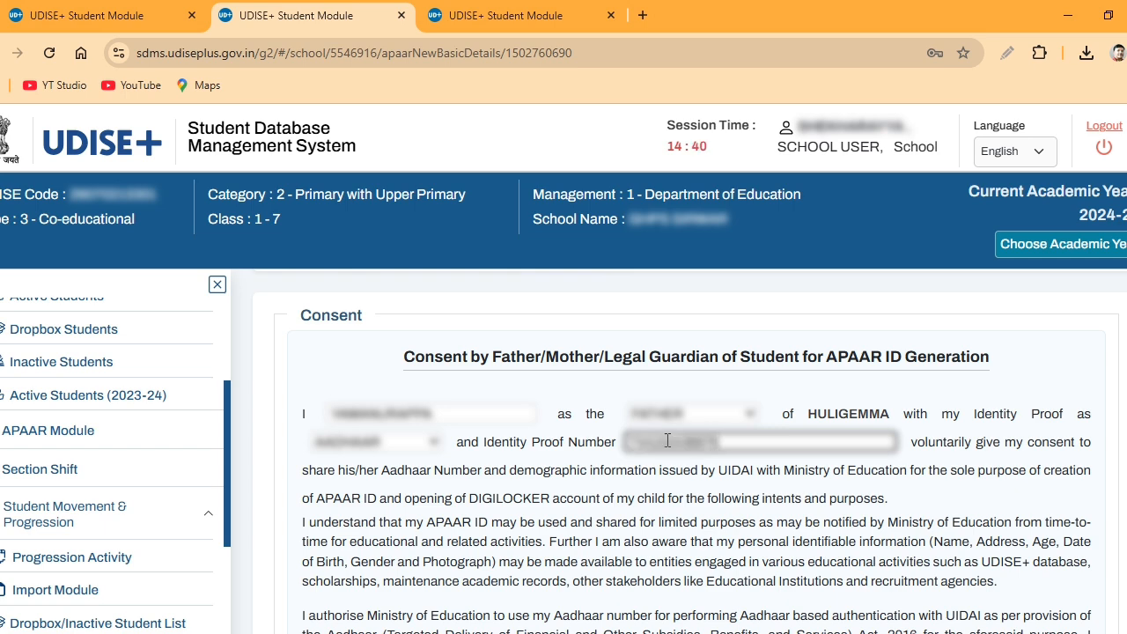
# Step: Fill in the place of physical consent and set its date to 12 December 2024
pyautogui.scroll(-4, 712, 465)
pyautogui.scroll(-1, 804, 483)
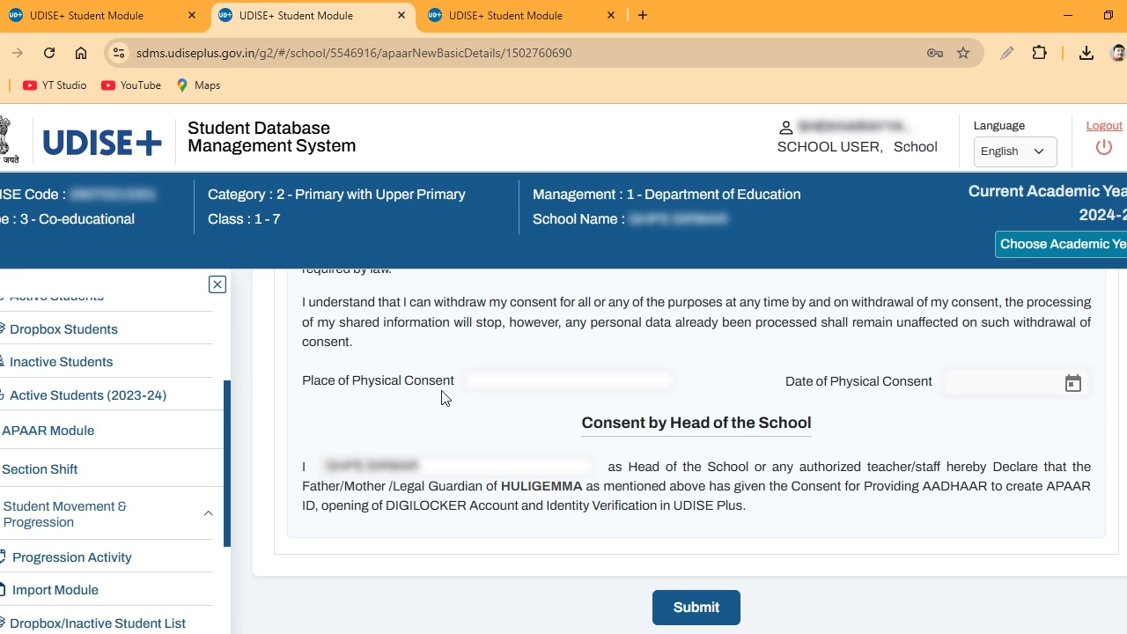
pyautogui.click(519, 389)
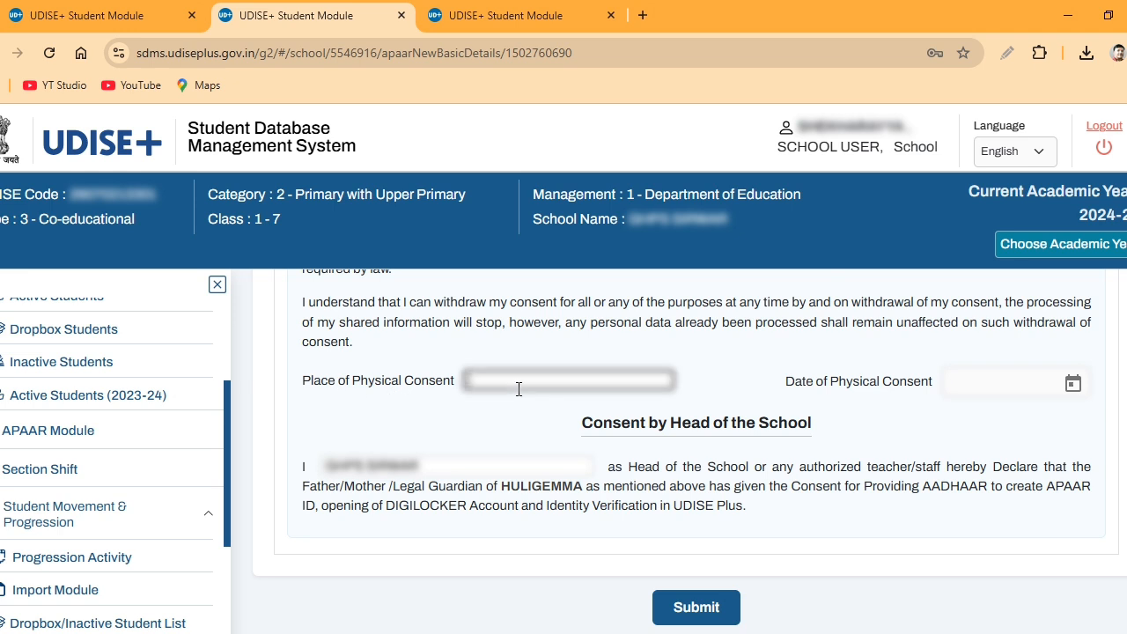
pyautogui.write('Hubl')
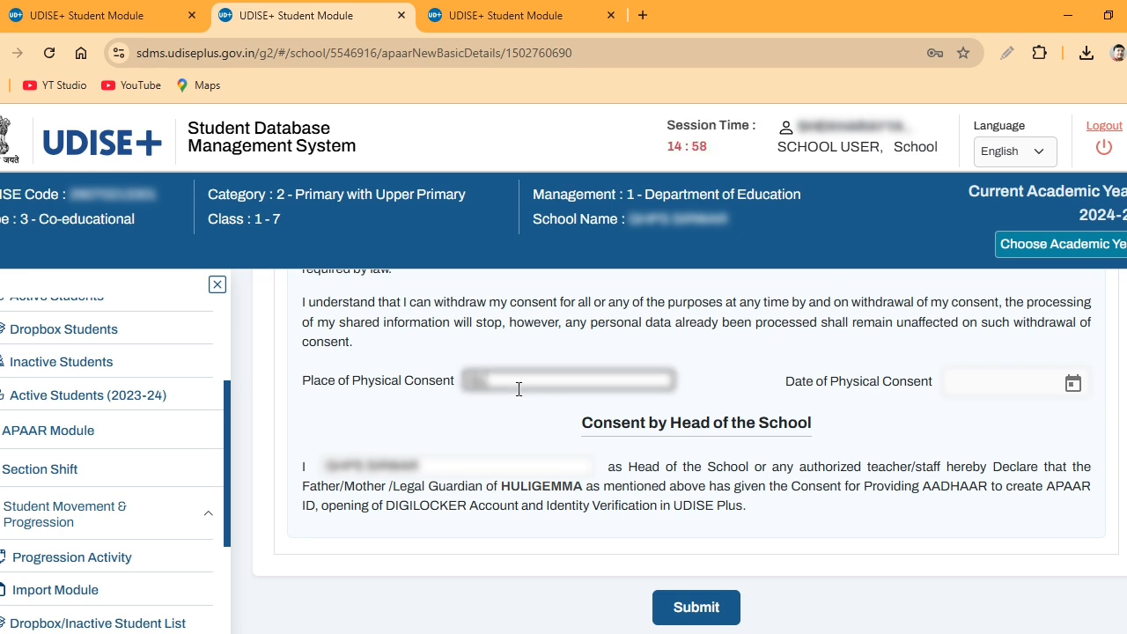
pyautogui.write('i Dharwad')
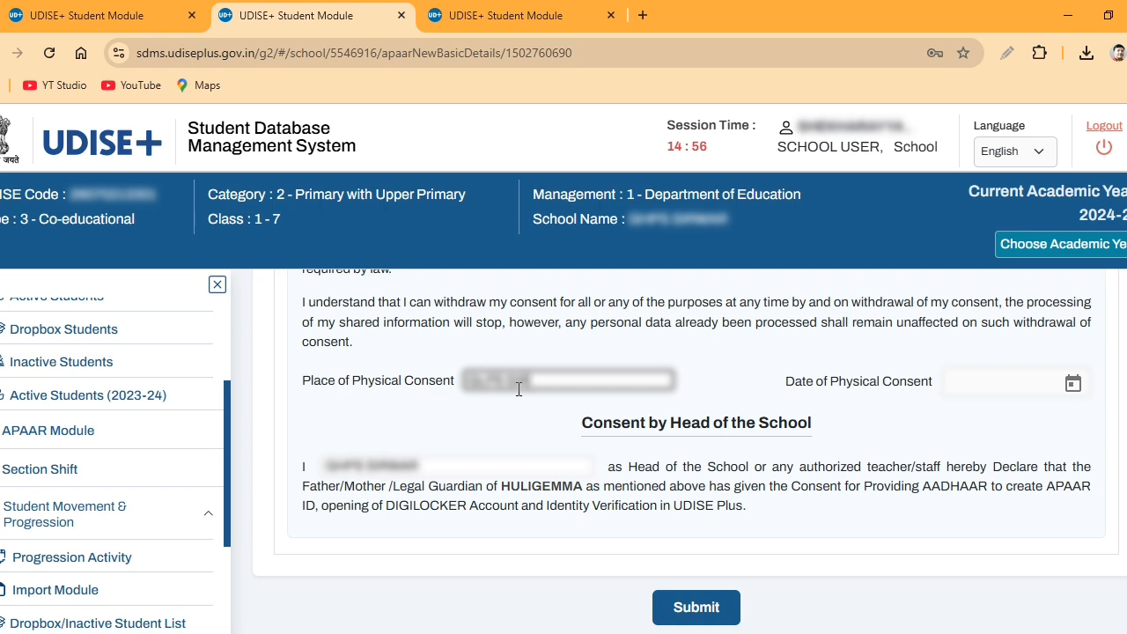
pyautogui.click(990, 386)
pyautogui.click(1074, 385)
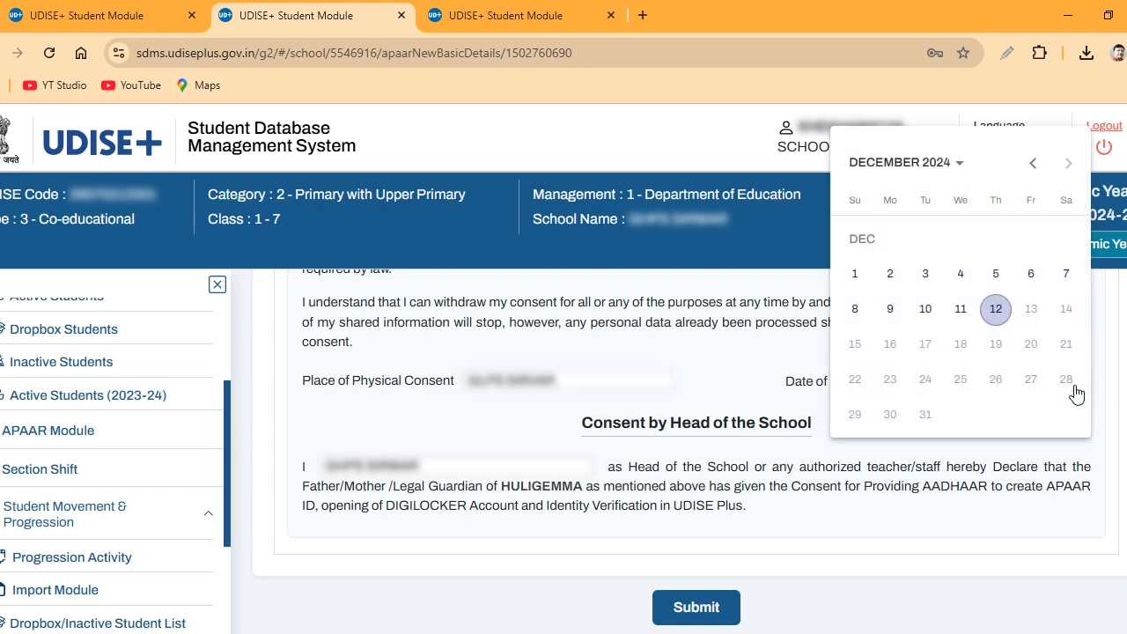
pyautogui.click(996, 309)
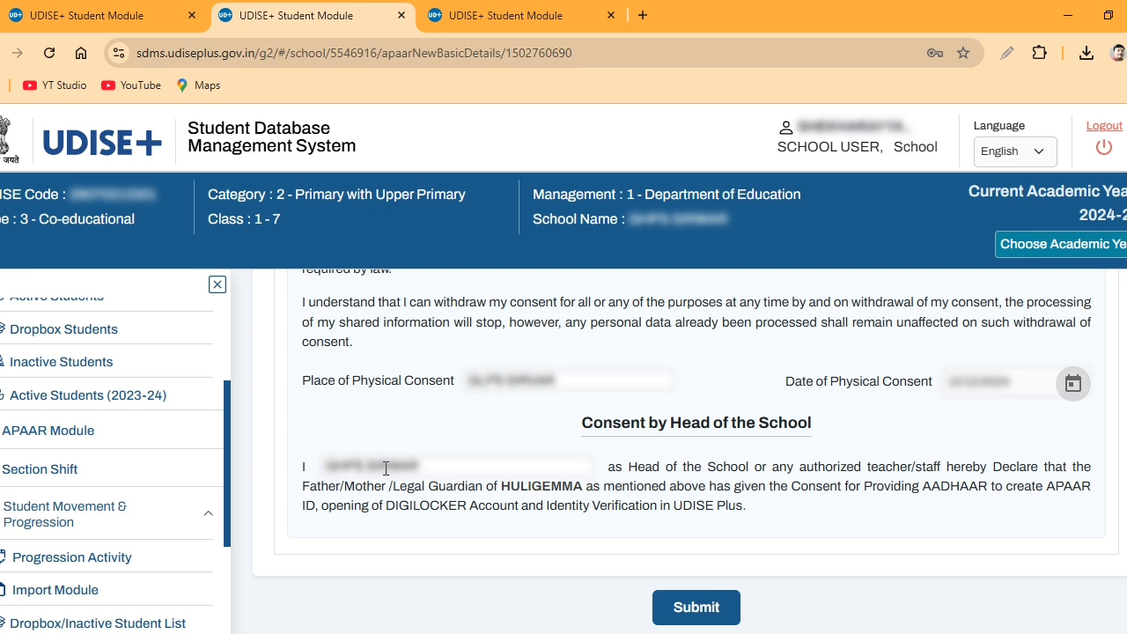
# Step: Submit the consent form, confirm generating the APAAR ID with the father's consent, and highlight the resulting message
pyautogui.click(690, 617)
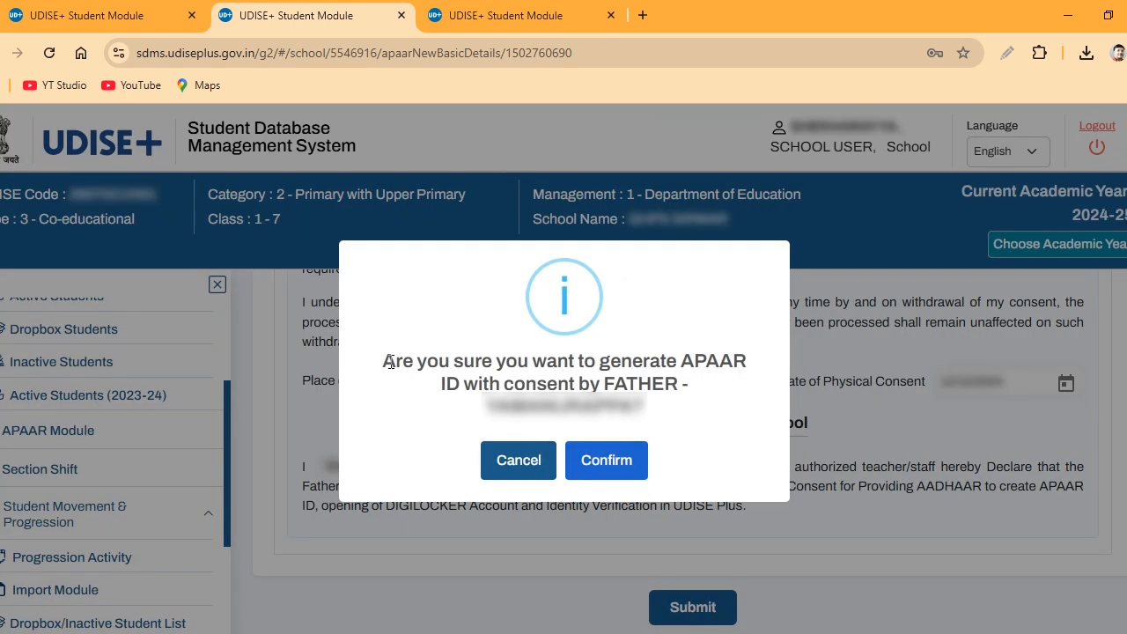
pyautogui.moveTo(382, 361); pyautogui.dragTo(678, 406)
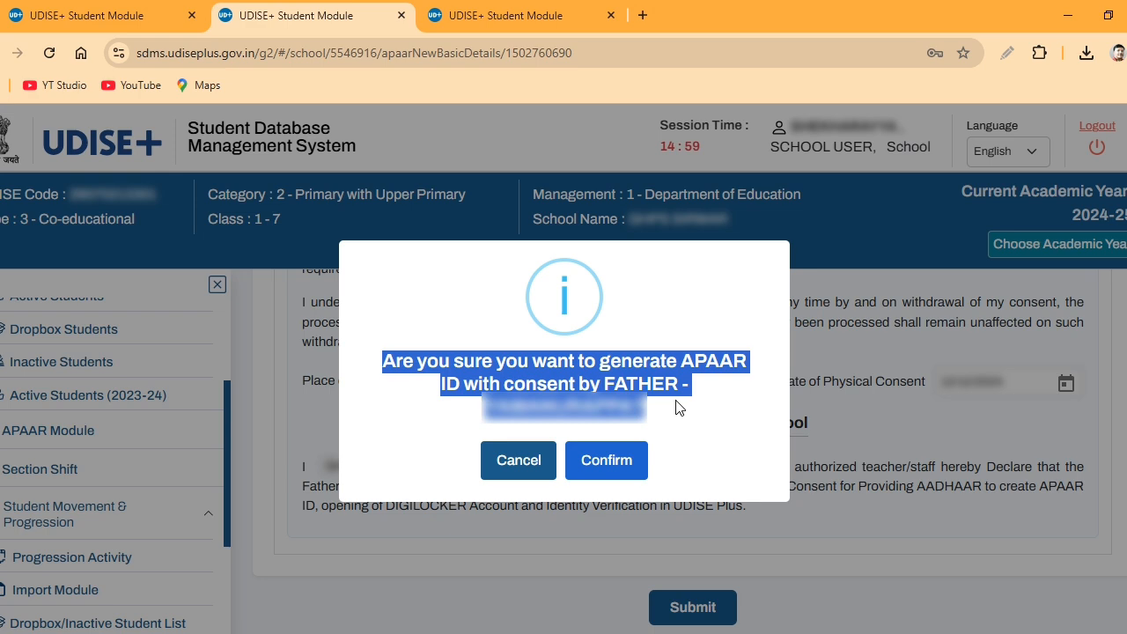
pyautogui.click(613, 475)
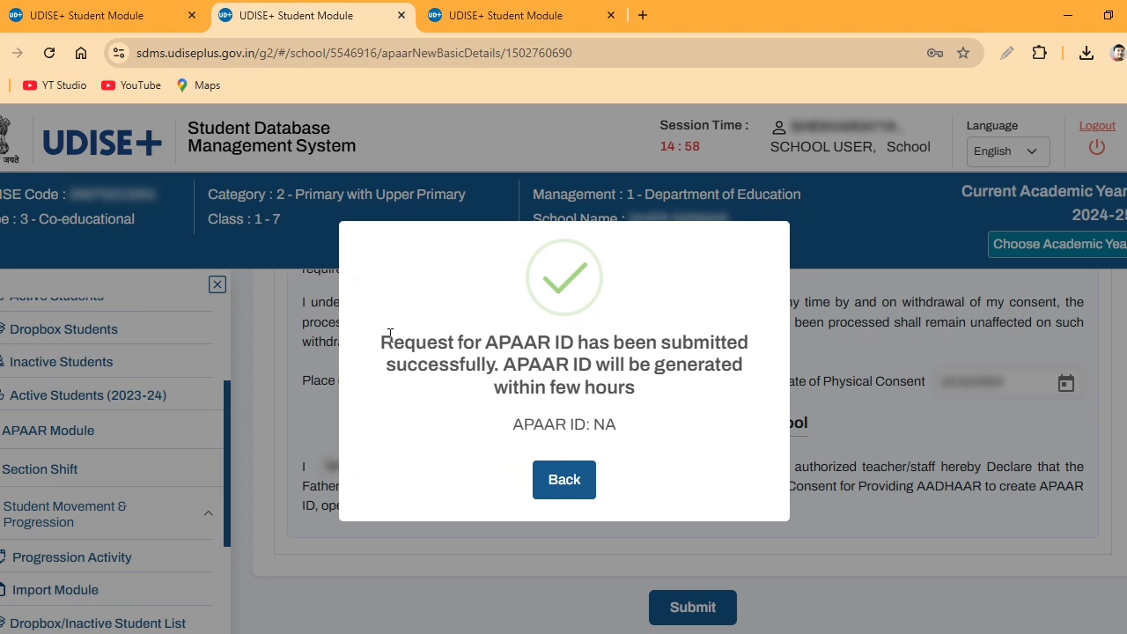
pyautogui.moveTo(385, 343); pyautogui.dragTo(755, 352)
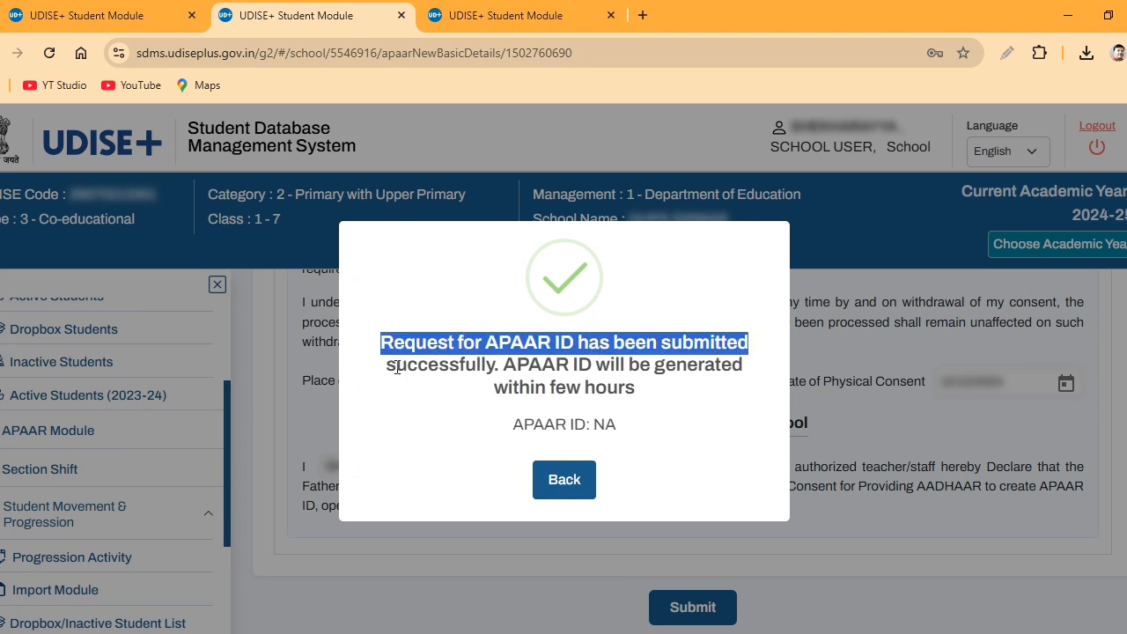
pyautogui.moveTo(396, 364); pyautogui.dragTo(498, 365)
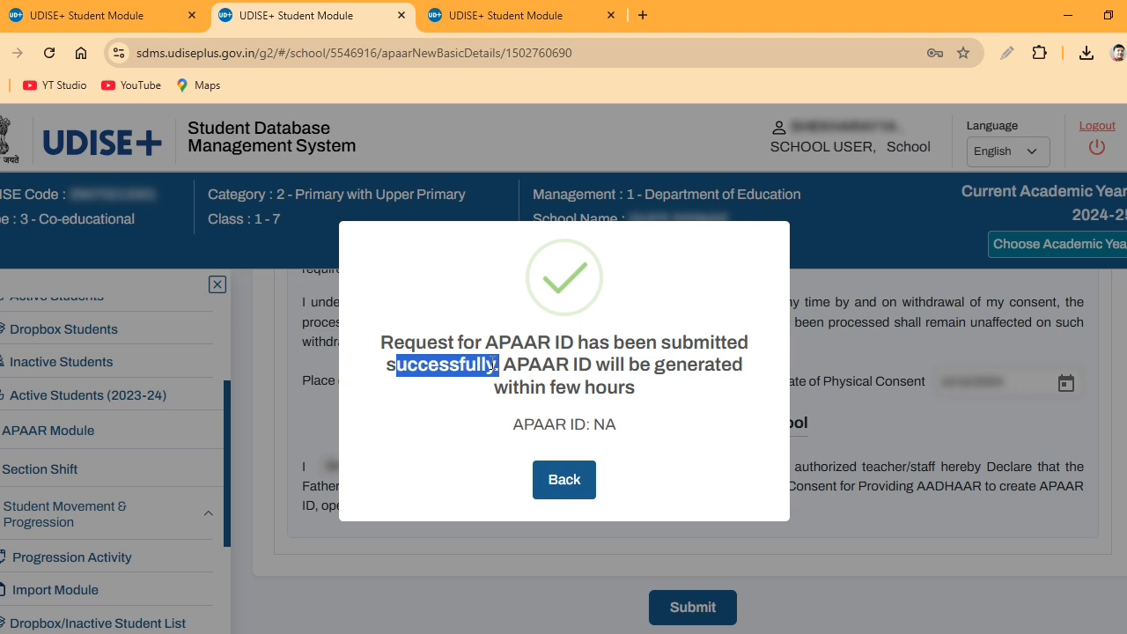